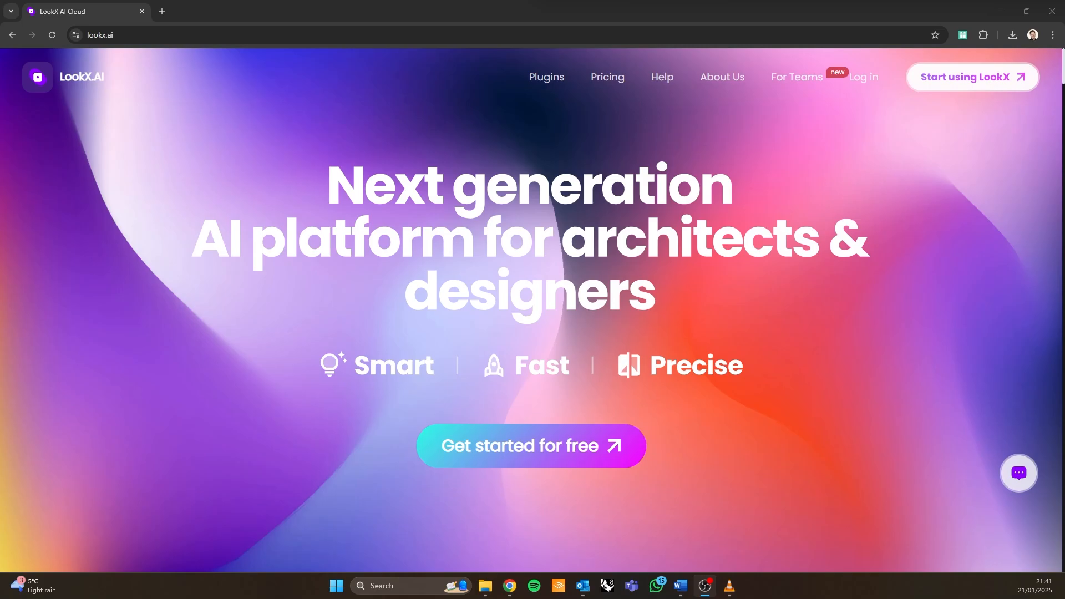
Examine the Architecture Design showcase on the homepage, including the Library example's base image, prompt and generated results
scroll(898, 301, "down", 5)
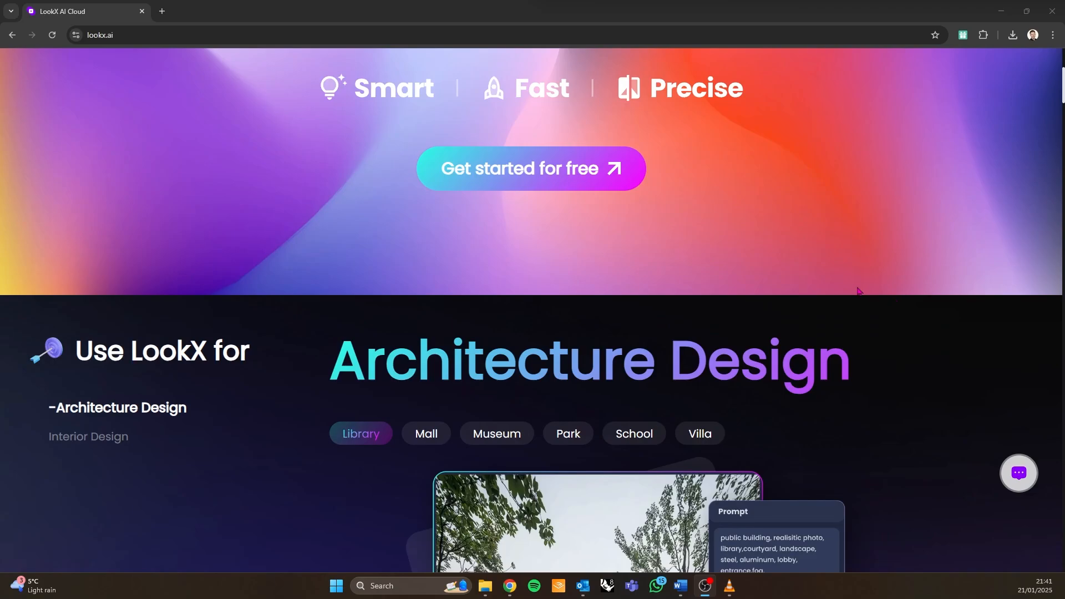
scroll(845, 286, "down", 7)
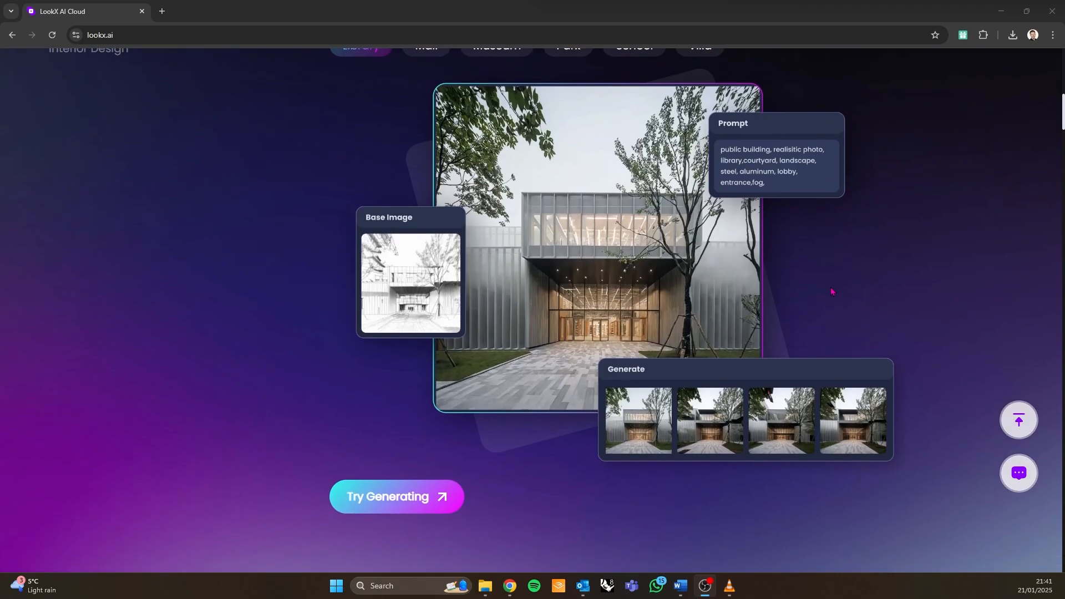
scroll(829, 295, "up", 2)
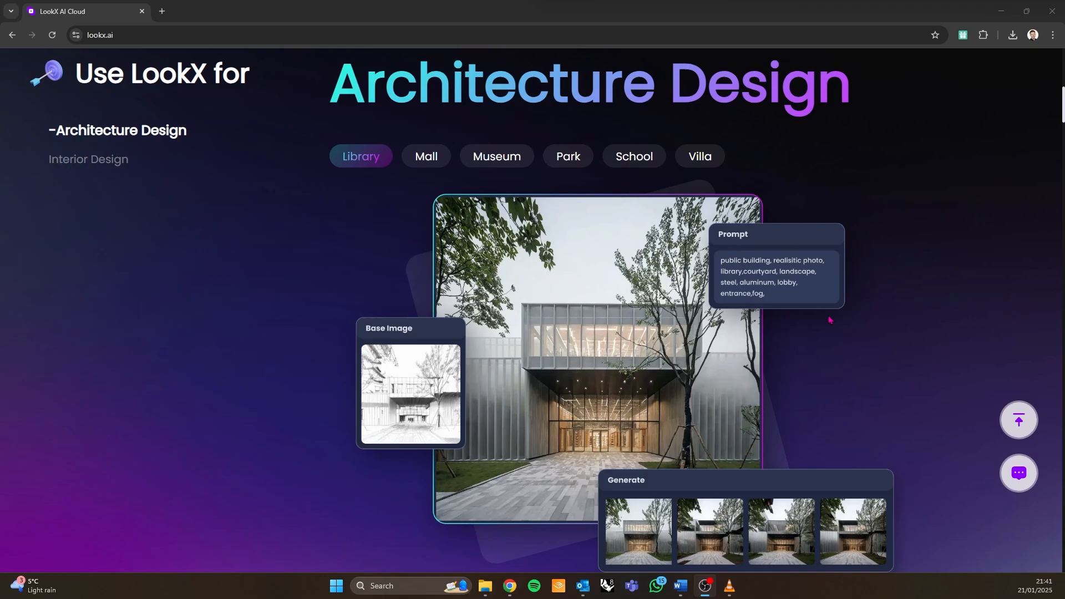
scroll(830, 320, "down", 2)
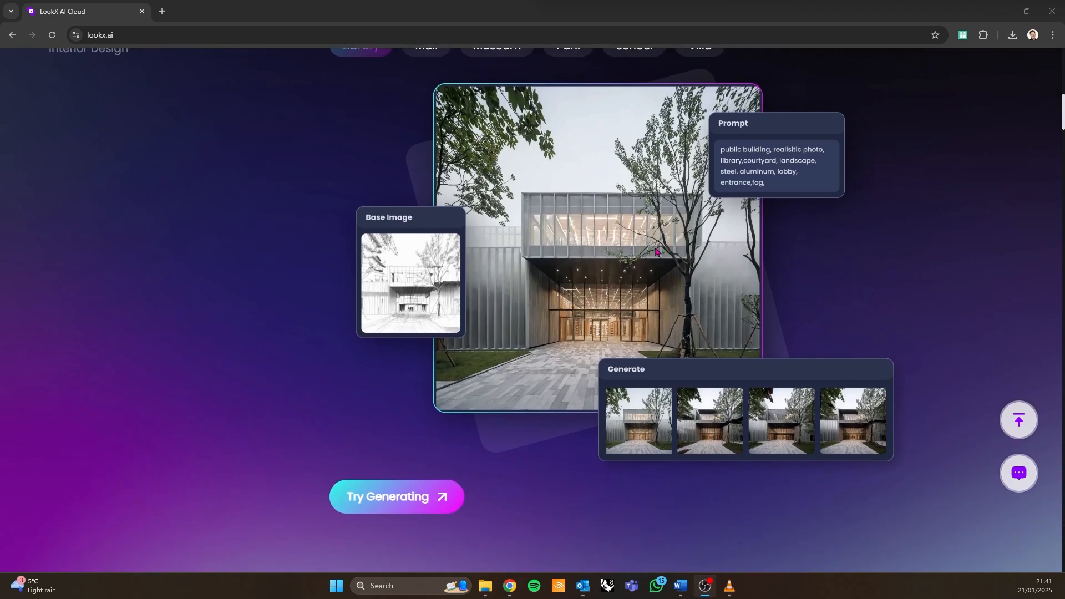
Review the LookX AI tools presented on the homepage, from Real Time and Video Generation through to Prompt Assistant
scroll(536, 285, "down", 12)
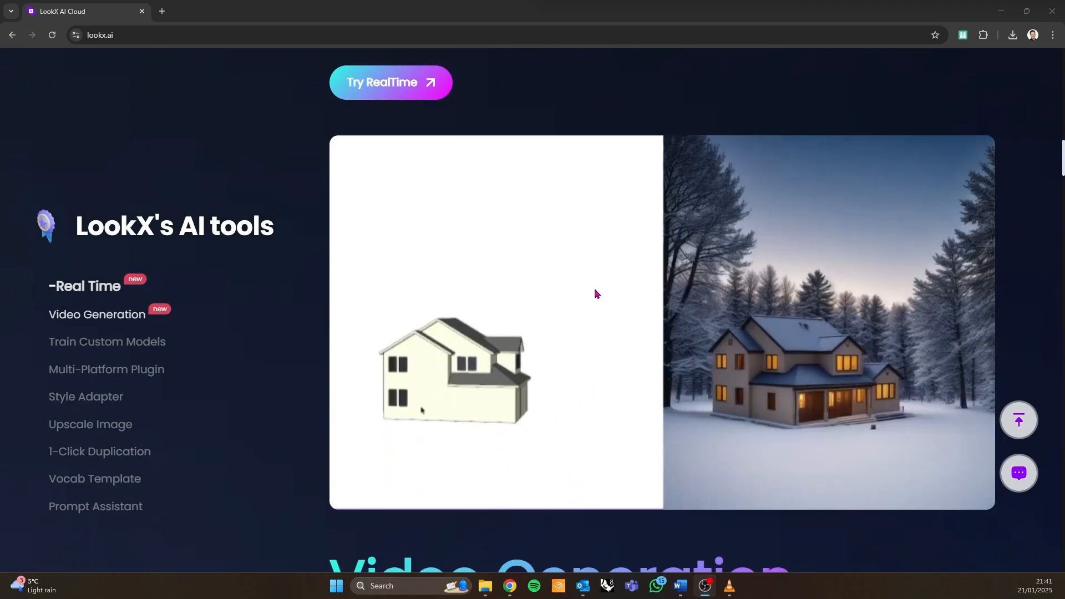
scroll(596, 294, "down", 5)
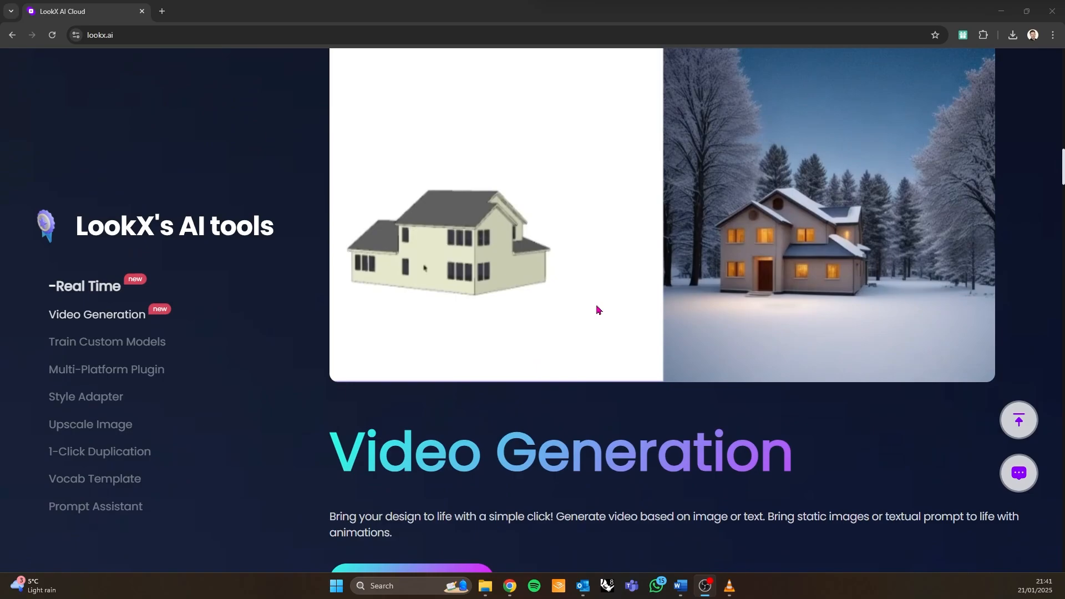
scroll(596, 310, "down", 3)
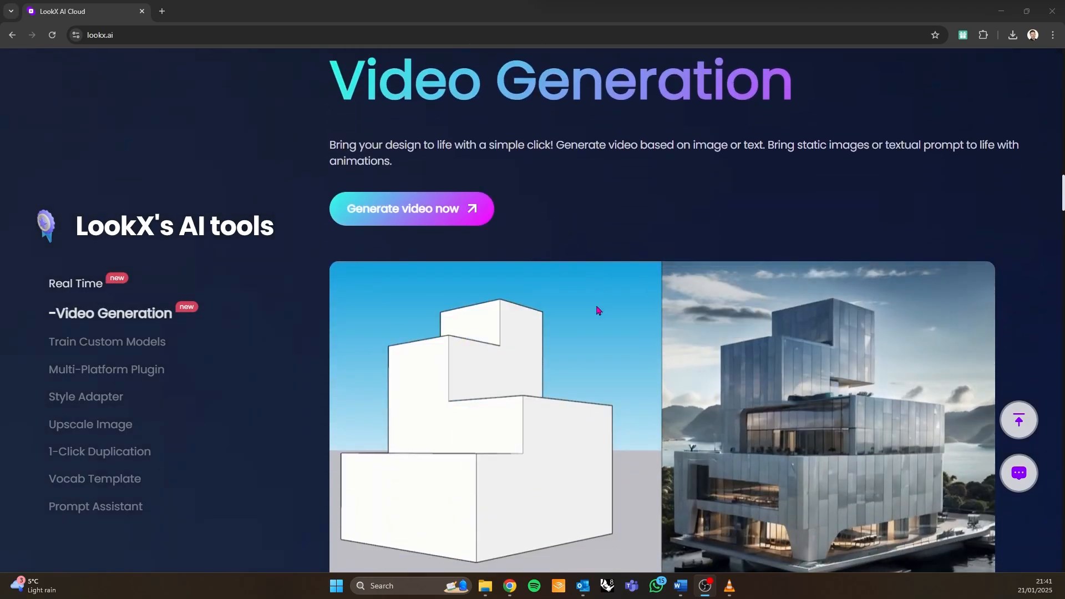
scroll(596, 311, "down", 3)
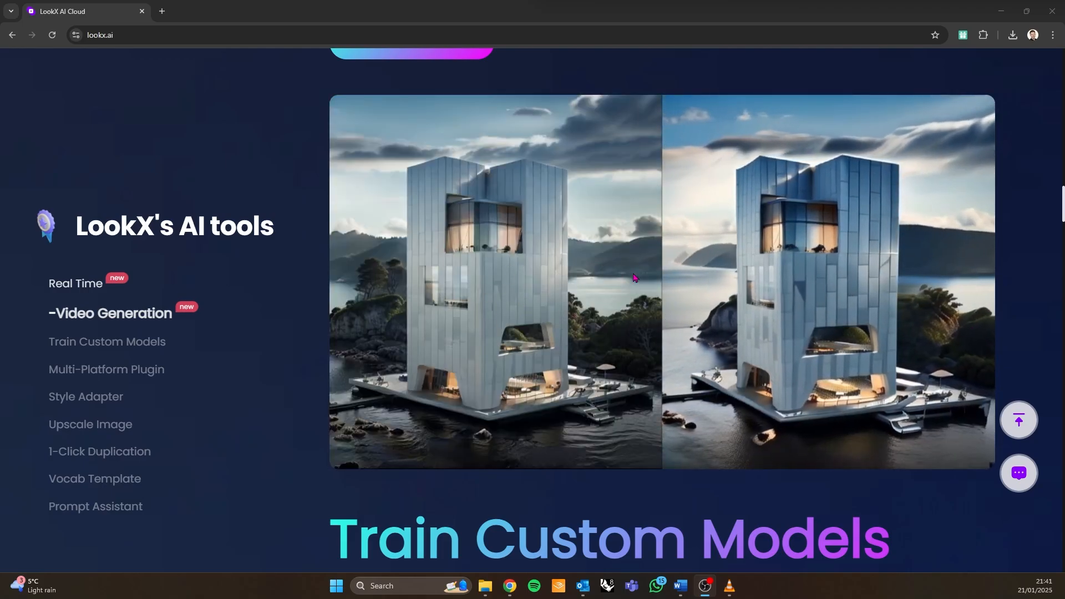
scroll(488, 305, "down", 6)
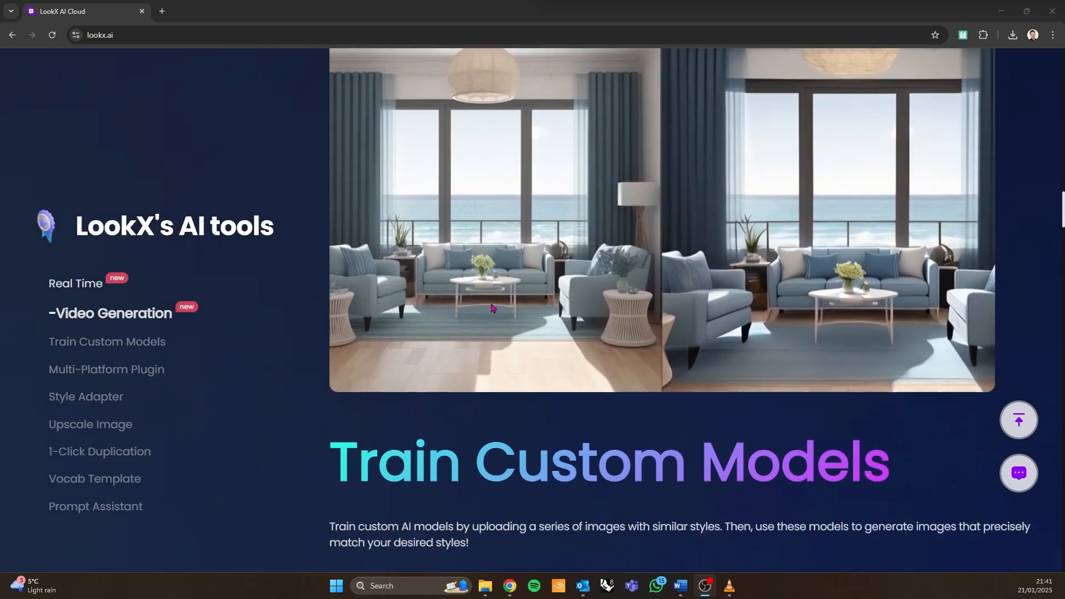
scroll(492, 309, "down", 8)
scroll(682, 267, "up", 2)
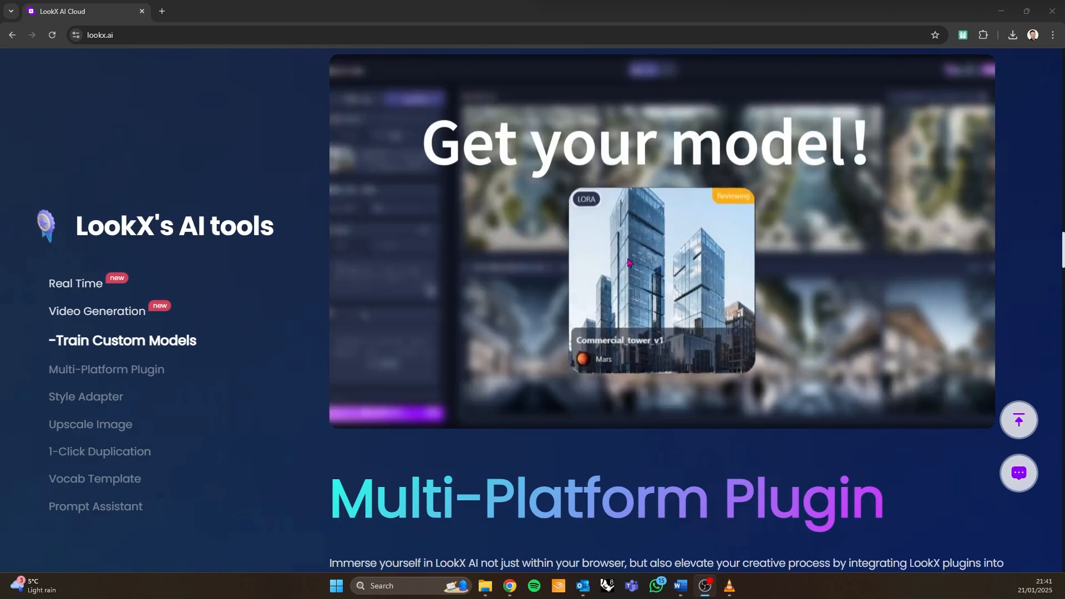
scroll(627, 275, "down", 8)
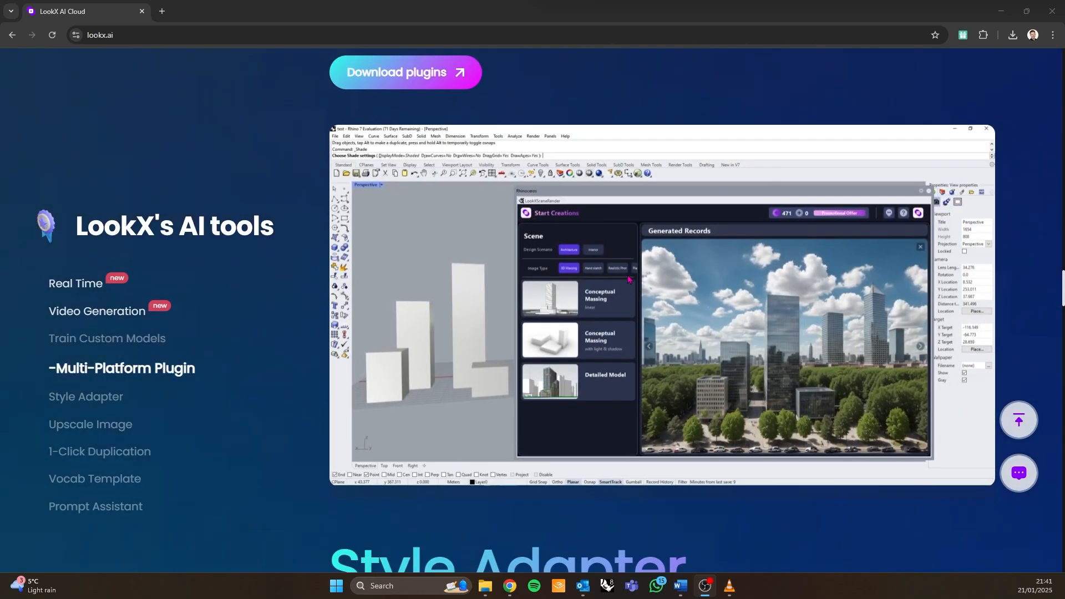
scroll(627, 279, "down", 10)
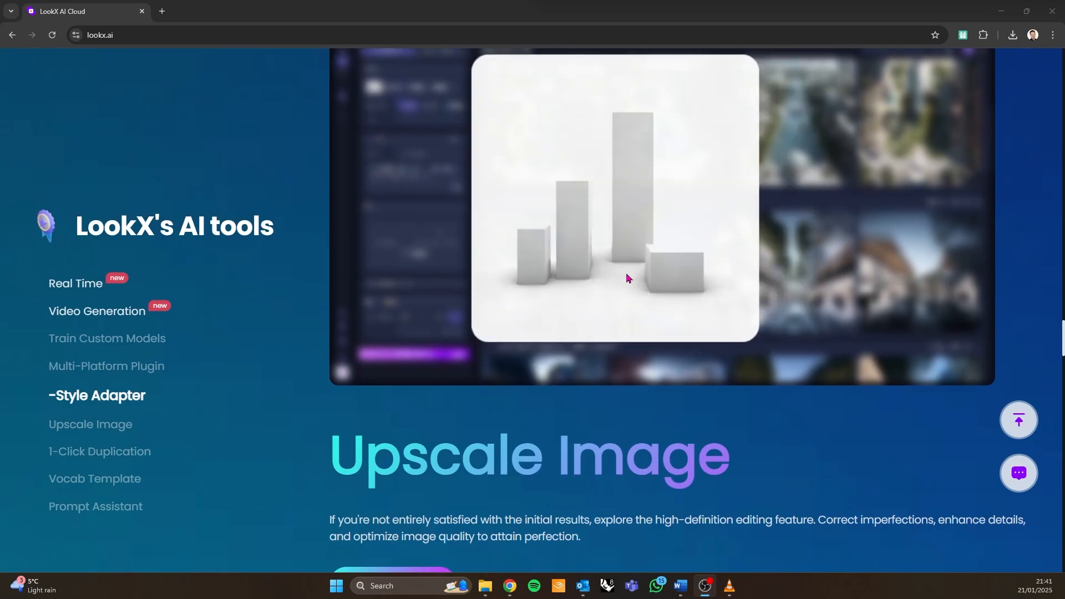
scroll(628, 278, "down", 4)
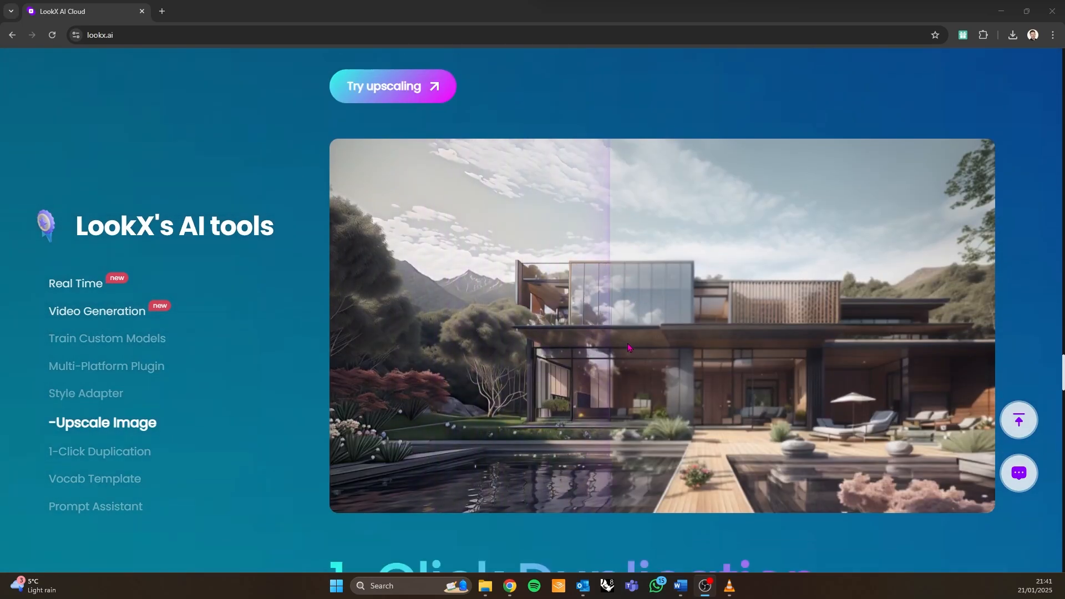
scroll(607, 334, "down", 15)
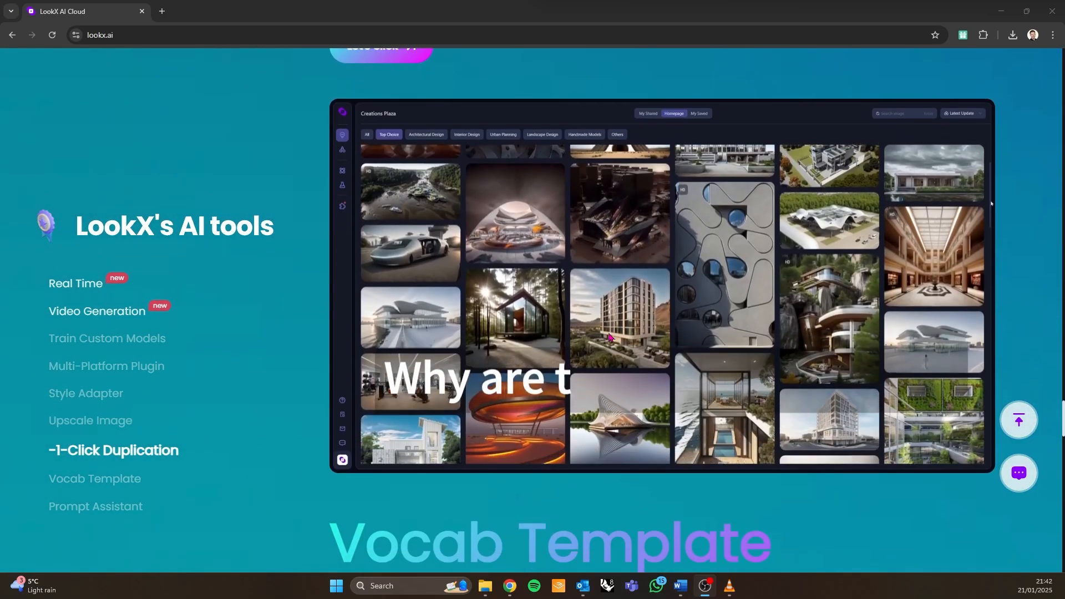
scroll(610, 338, "down", 4)
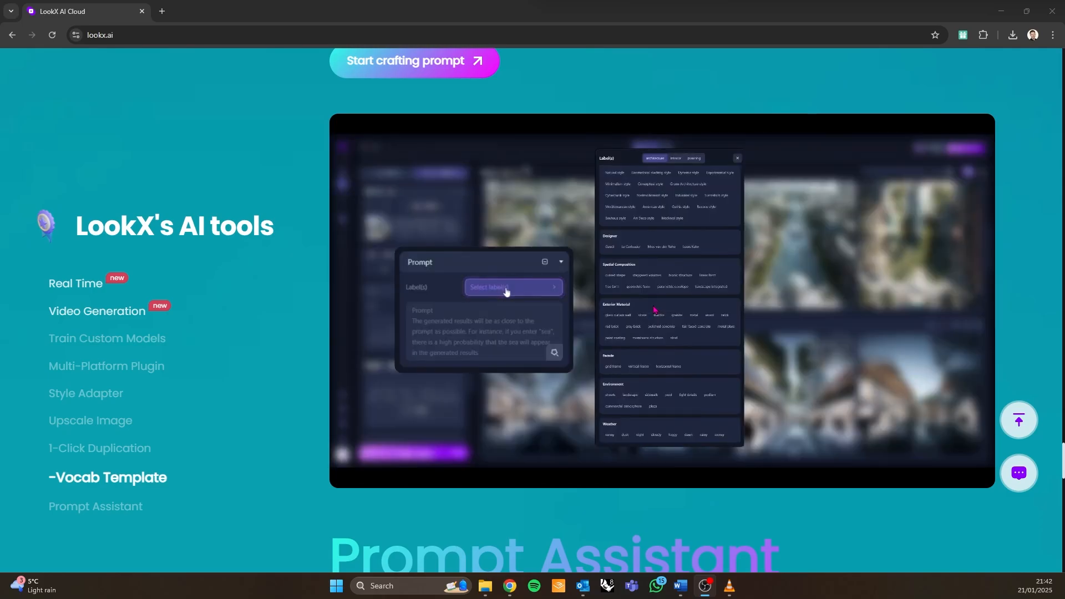
scroll(586, 334, "down", 10)
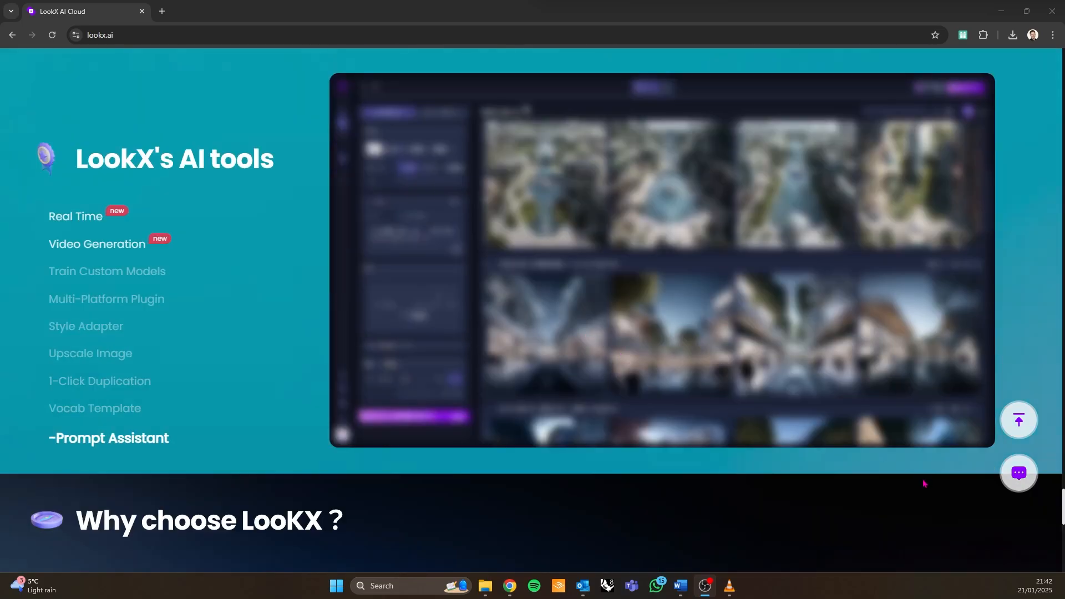
Open the Pricing page and review the Basic, Monthly and Annual subscription plans for individuals with their benefits
left_click_drag(1063, 513, 1063, 478)
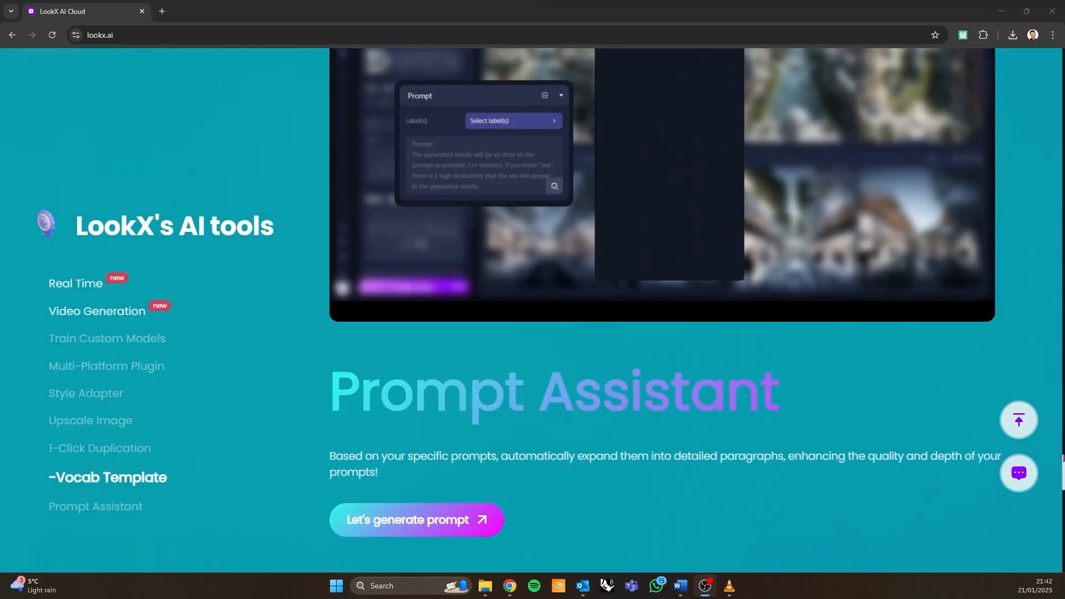
left_click(1064, 479)
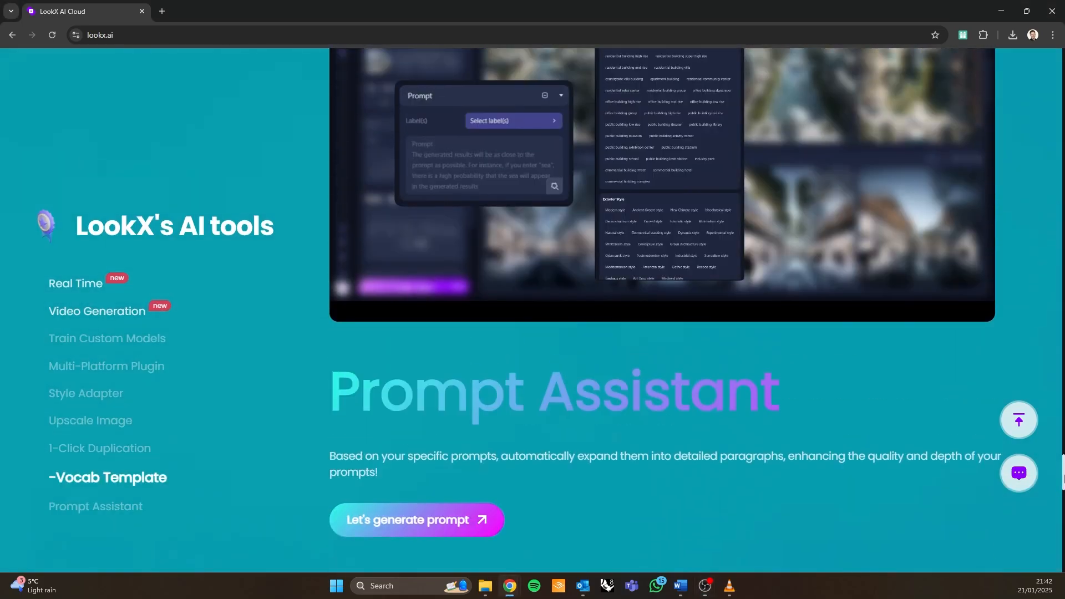
scroll(1039, 391, "up", 20)
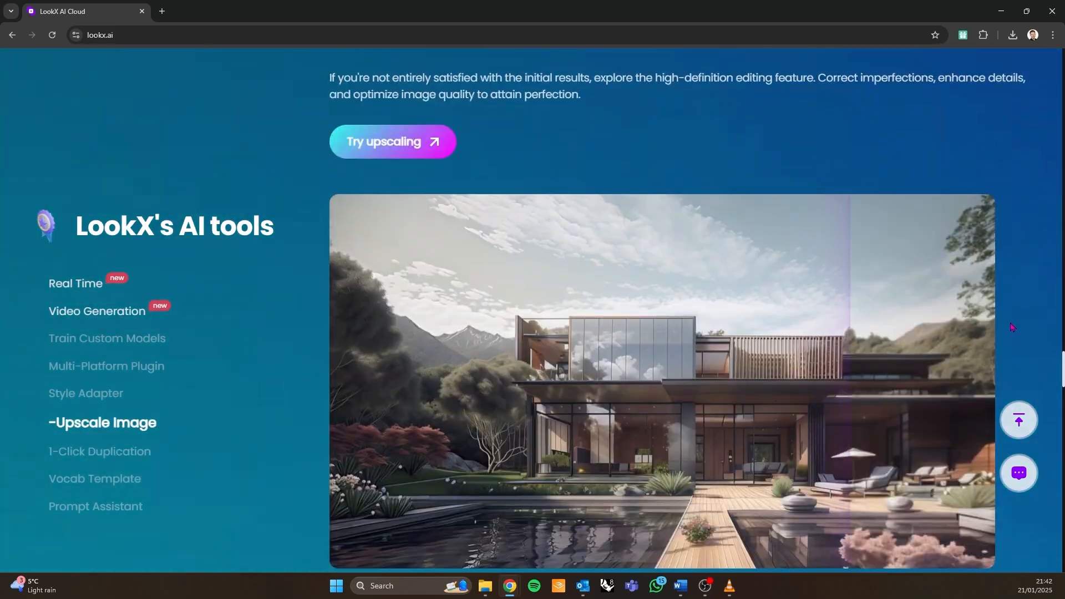
scroll(1005, 313, "up", 20)
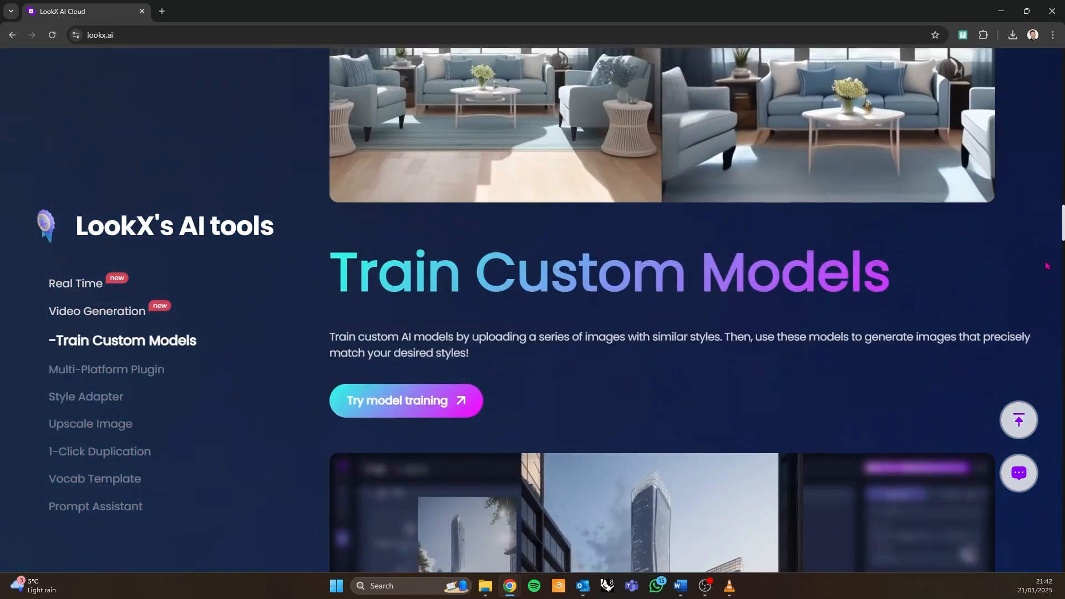
scroll(1043, 266, "up", 20)
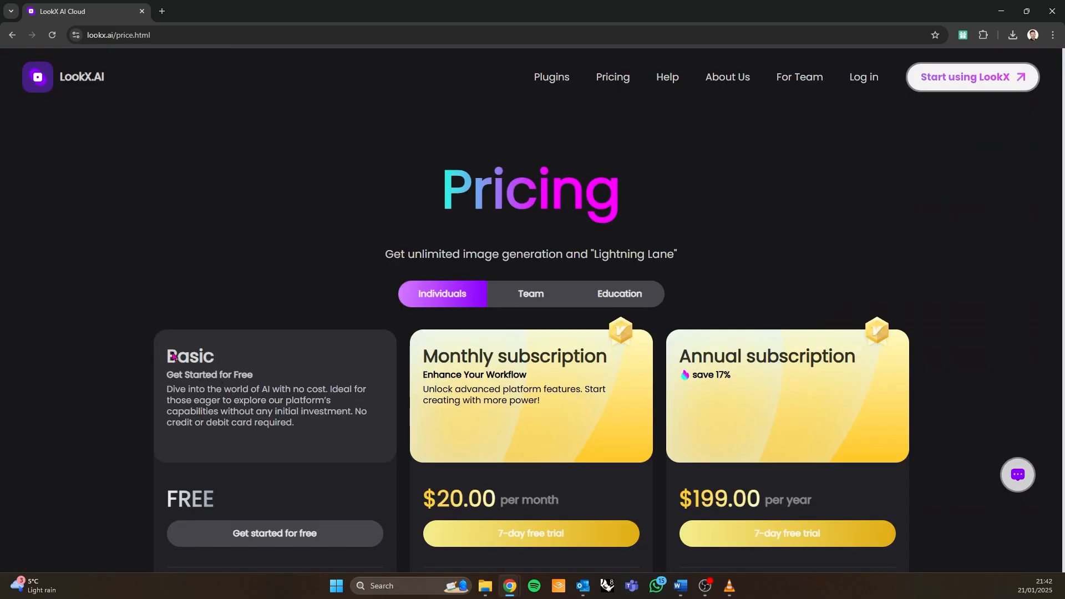
scroll(95, 335, "down", 4)
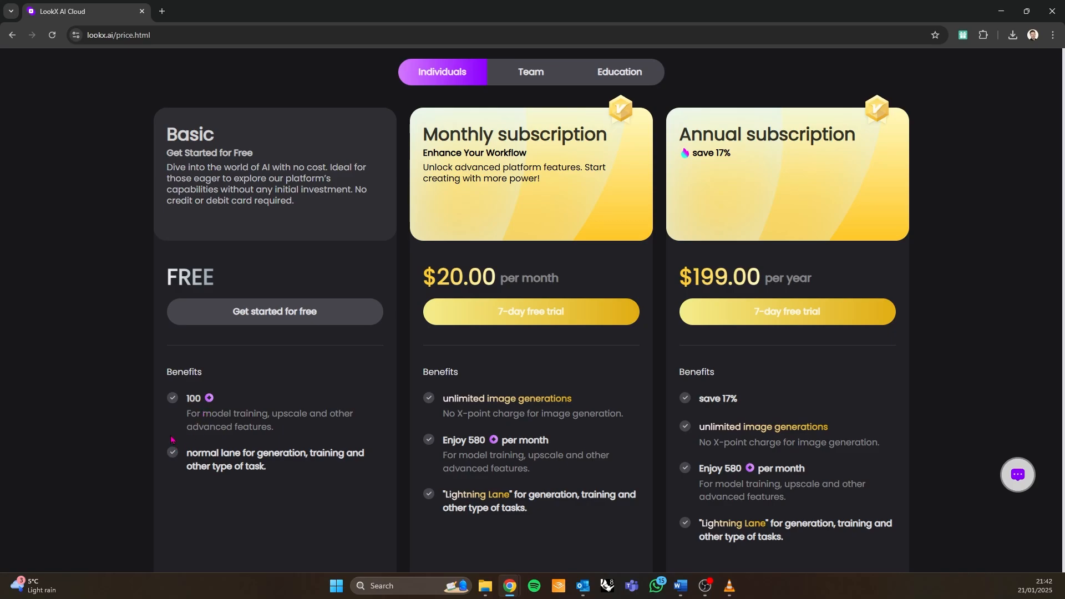
scroll(215, 421, "up", 3)
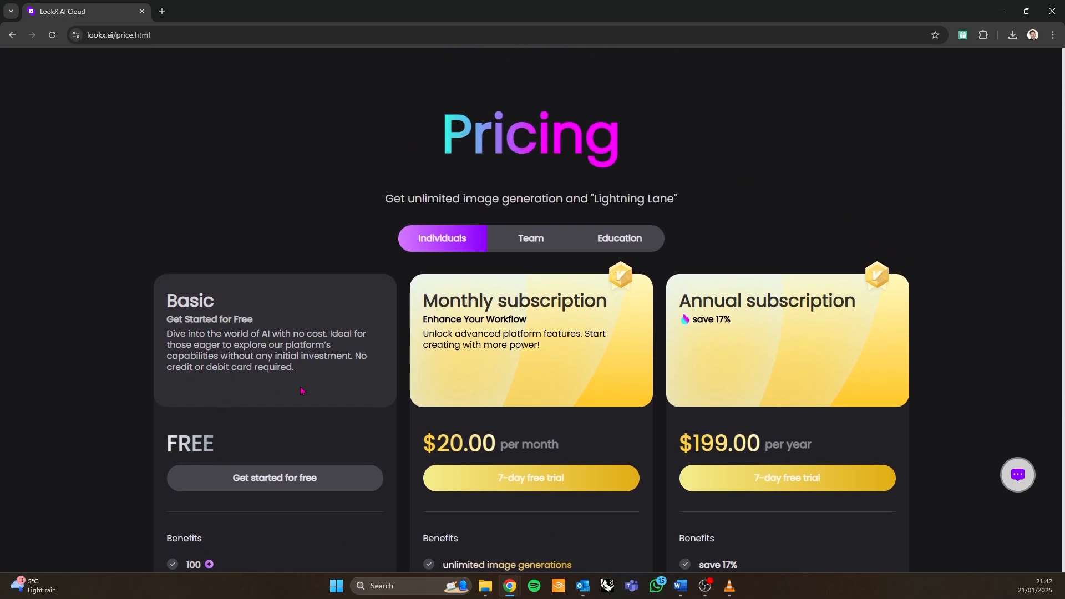
scroll(555, 387, "down", 2)
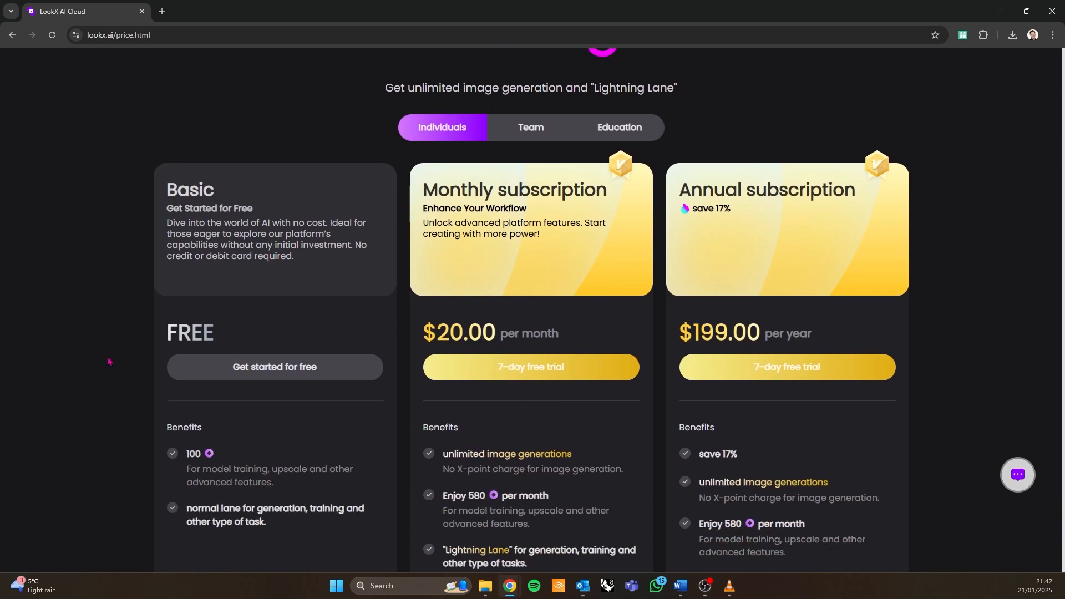
scroll(128, 355, "up", 3)
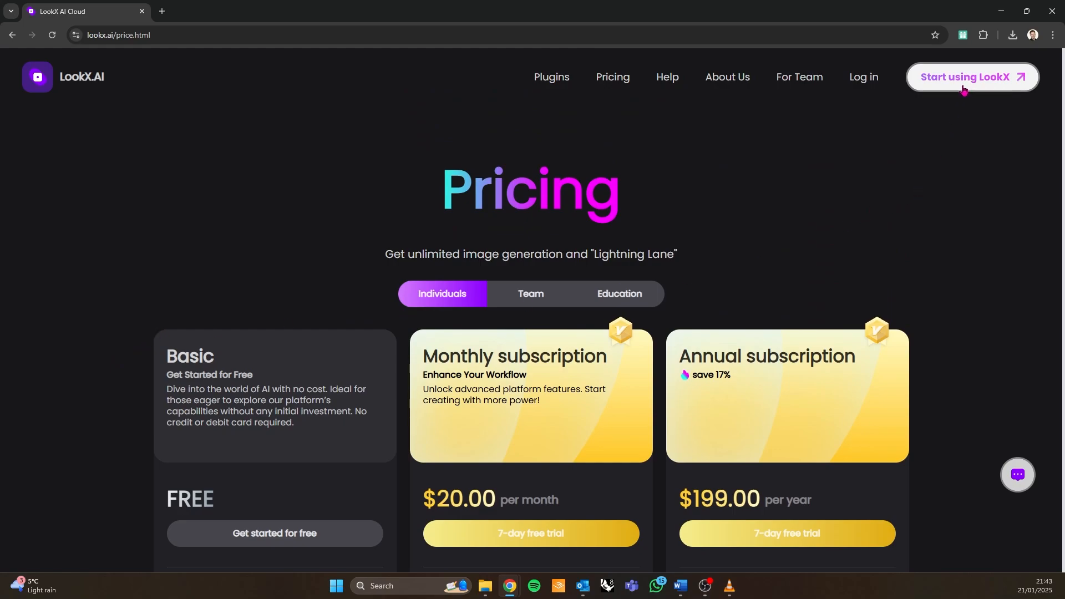
Return to the homepage, launch the LookX AI Cloud workspace and sign in with a Google account
left_click(66, 89)
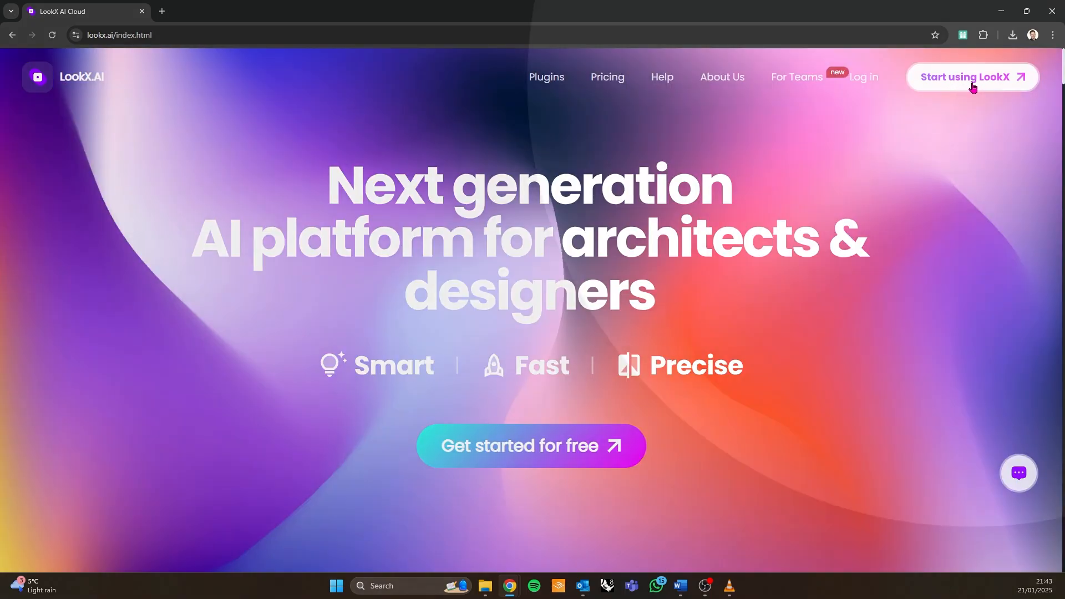
left_click(972, 84)
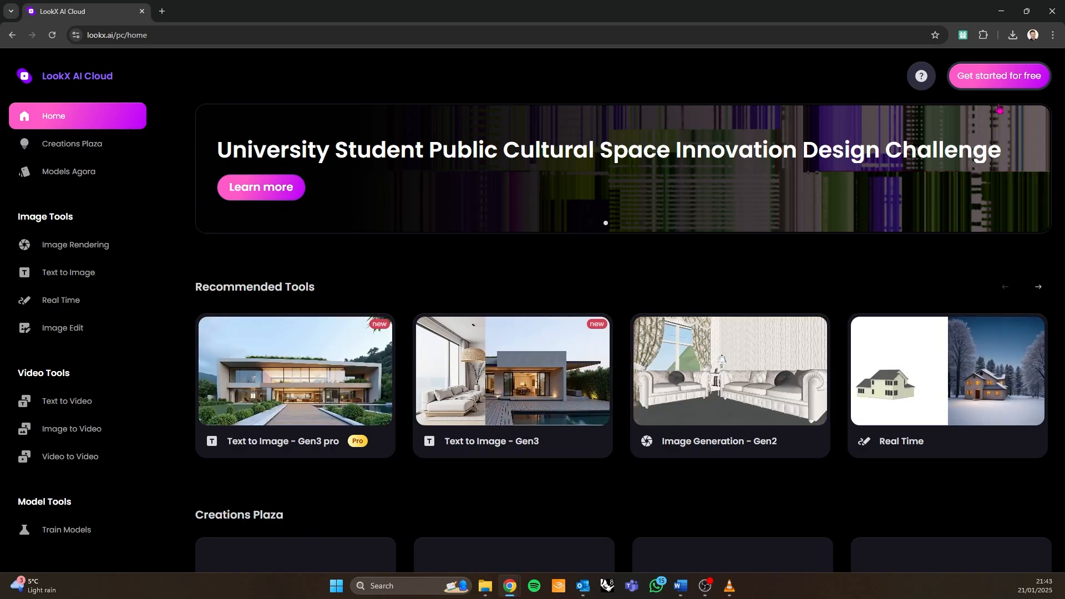
left_click(997, 78)
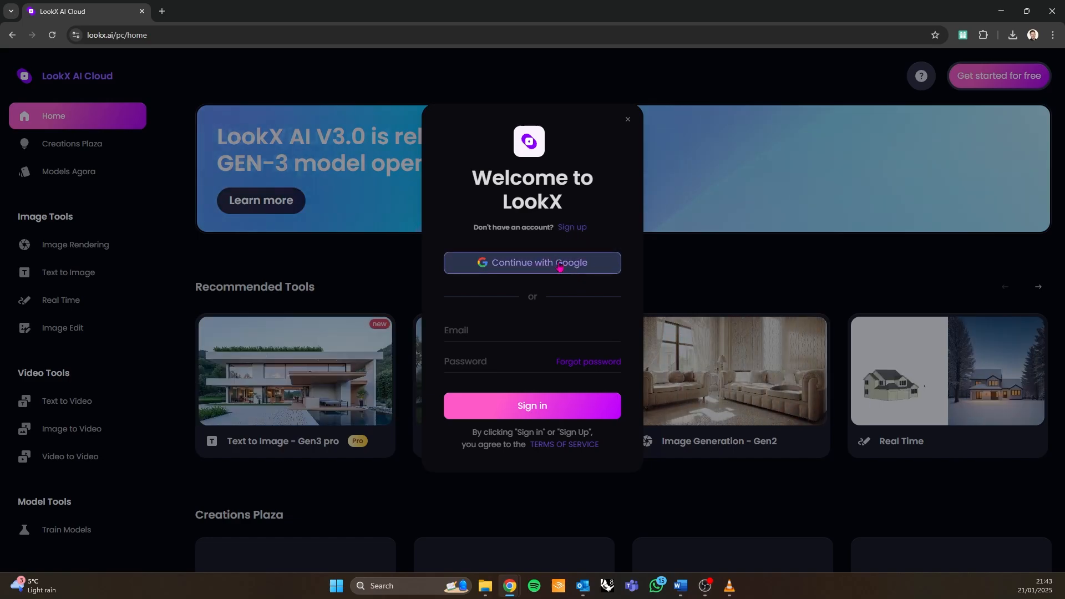
left_click(770, 296)
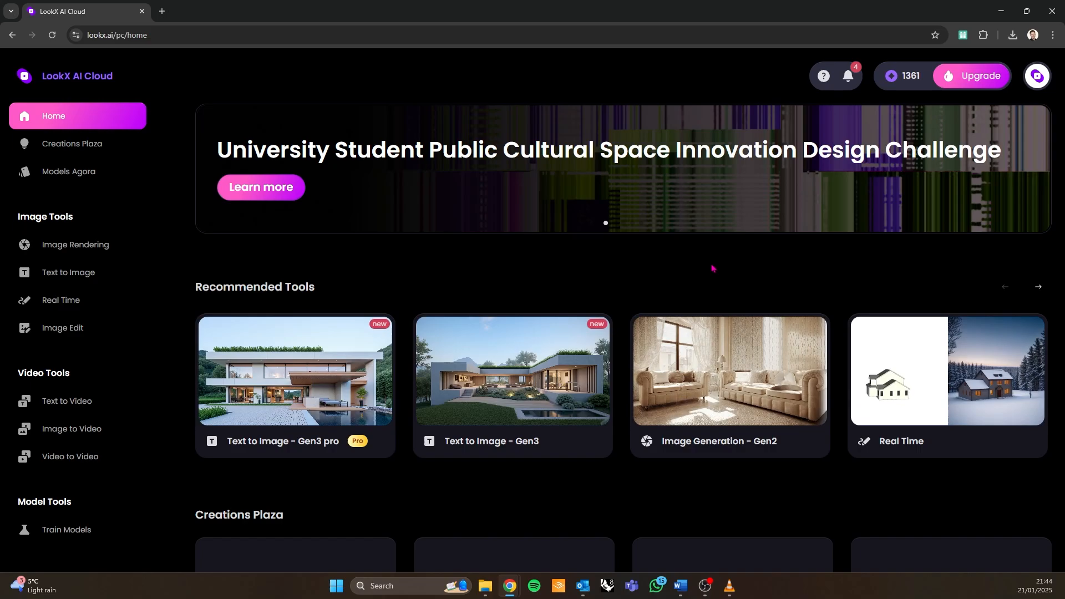
Show the Saved creations in Creations Plaza and open the saved curved art museum rendering
mouse_move(895, 84)
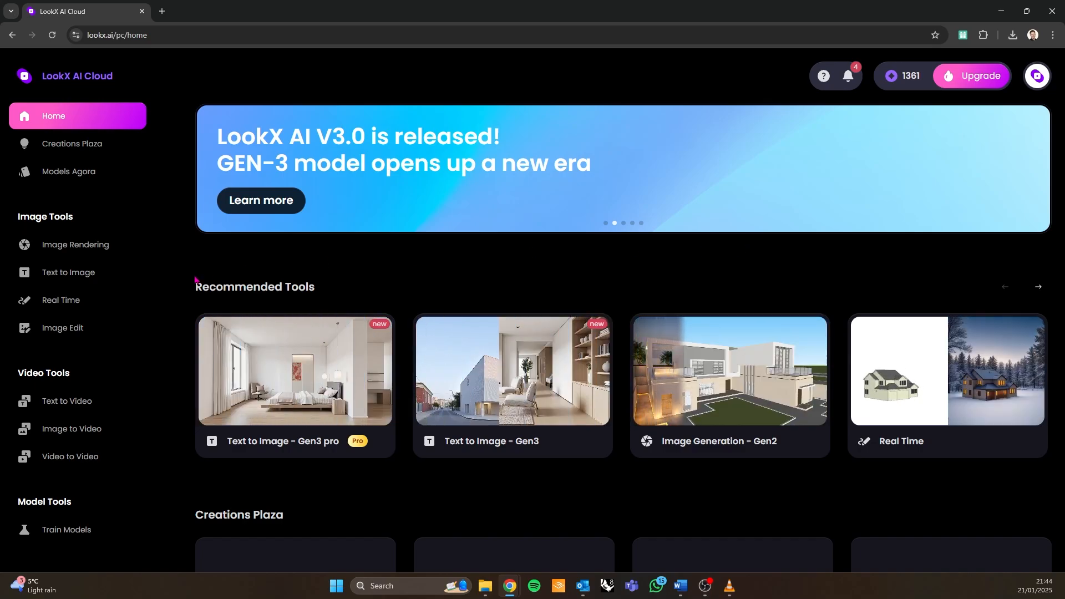
left_click(71, 147)
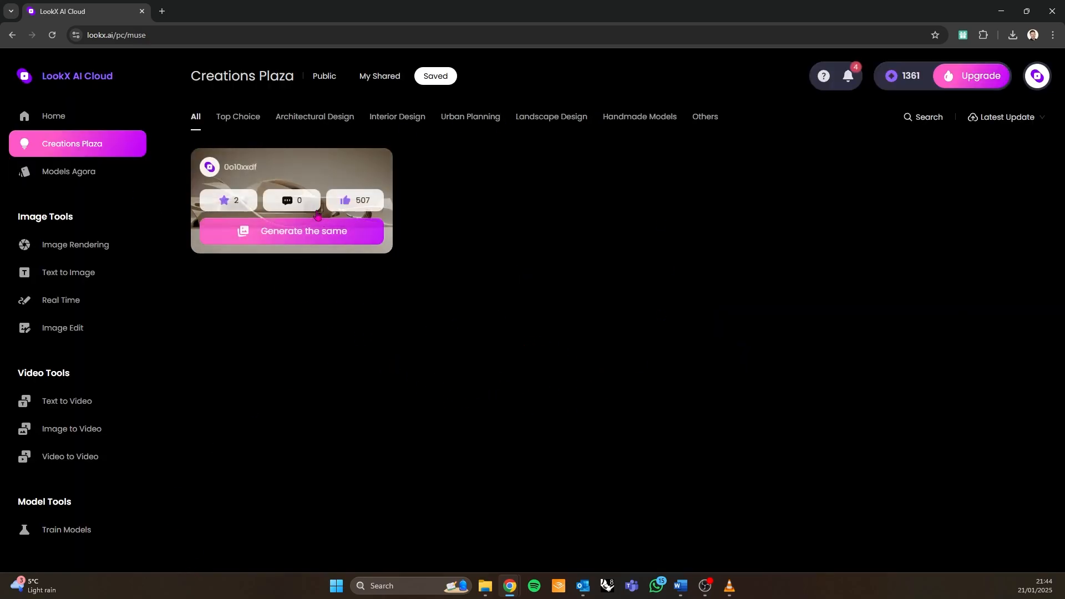
left_click(281, 172)
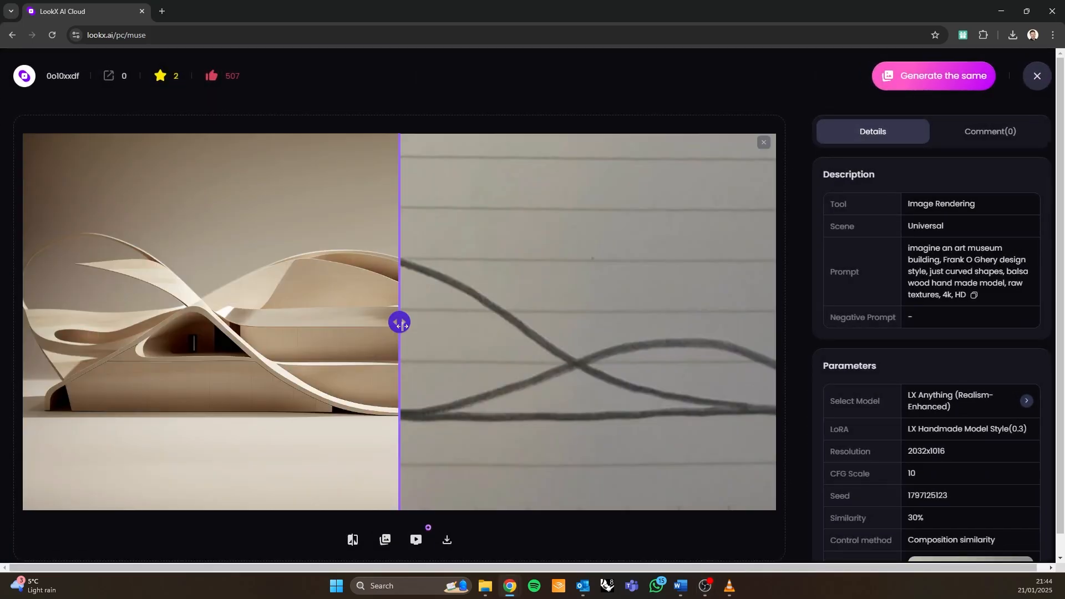
Compare the art museum rendering with its original line sketch by sweeping the before/after divider across the image
mouse_move(401, 325)
left_mouse_down()
mouse_move(25, 321)
mouse_move(95, 361)
mouse_move(29, 342)
left_mouse_up()
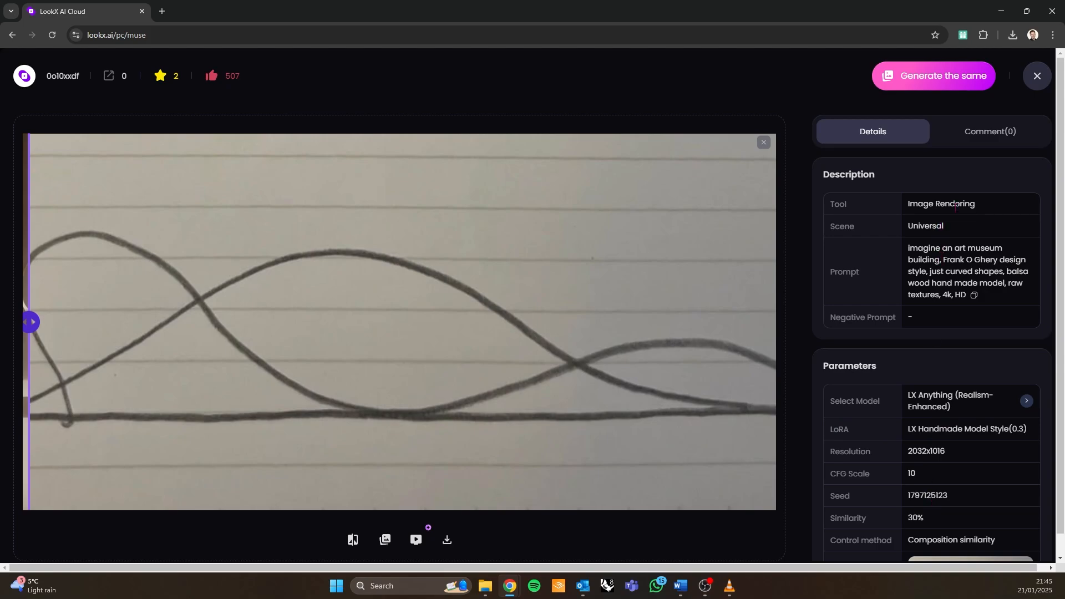
mouse_move(31, 321)
left_mouse_down()
mouse_move(568, 333)
mouse_move(770, 357)
mouse_move(732, 333)
mouse_move(138, 344)
mouse_move(735, 370)
left_mouse_up()
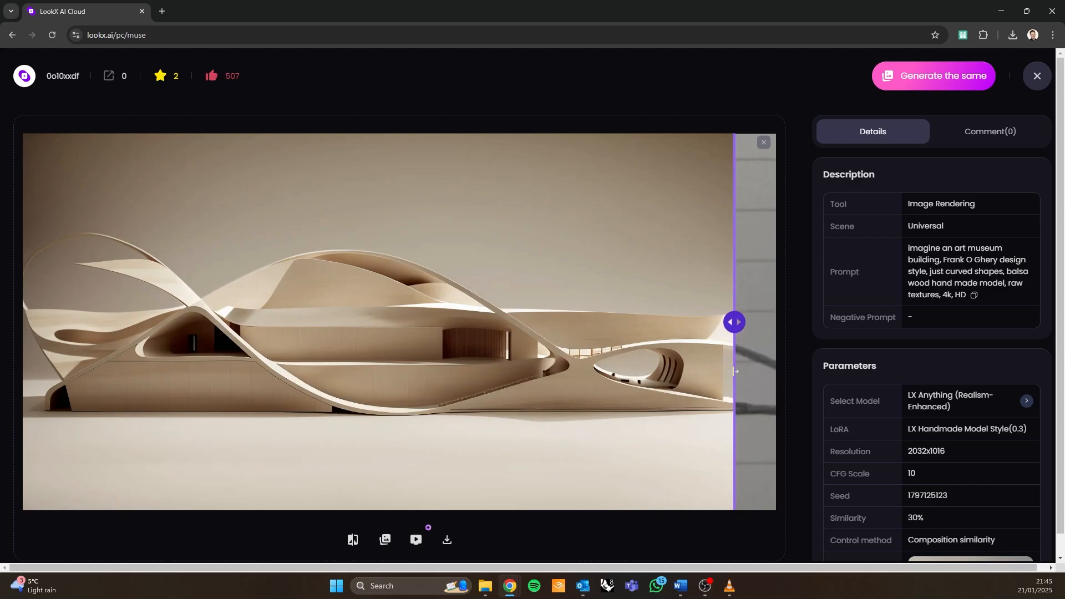
mouse_move(741, 327)
left_mouse_down()
mouse_move(434, 332)
mouse_move(271, 347)
mouse_move(252, 366)
mouse_move(181, 364)
mouse_move(757, 404)
mouse_move(189, 400)
mouse_move(516, 415)
left_mouse_up()
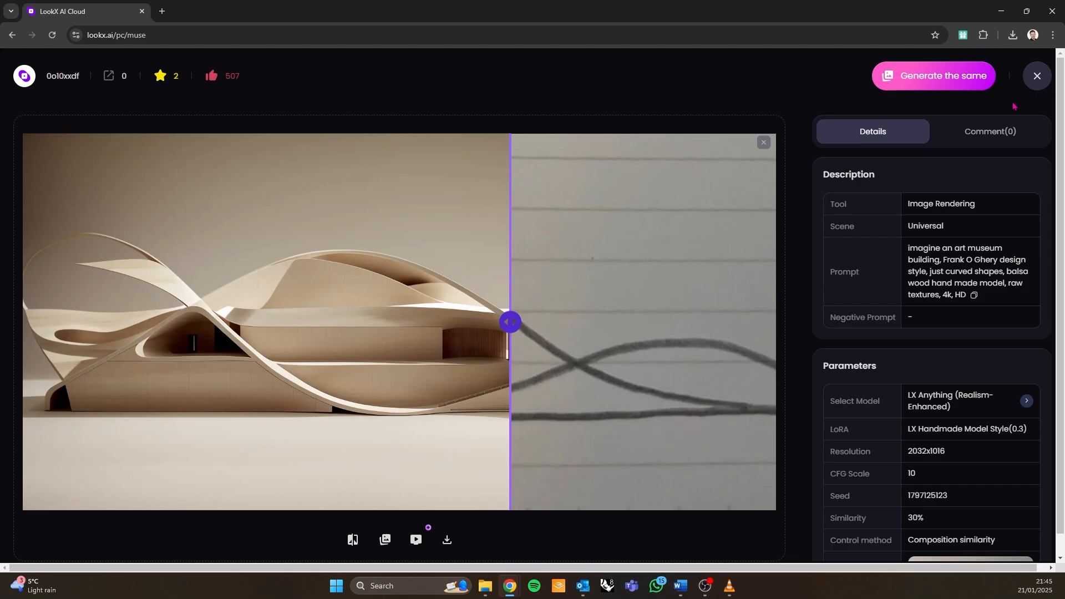
Close the art museum rendering, return to the Home page and open the Image Generation - Gen2 tool
left_click(1036, 76)
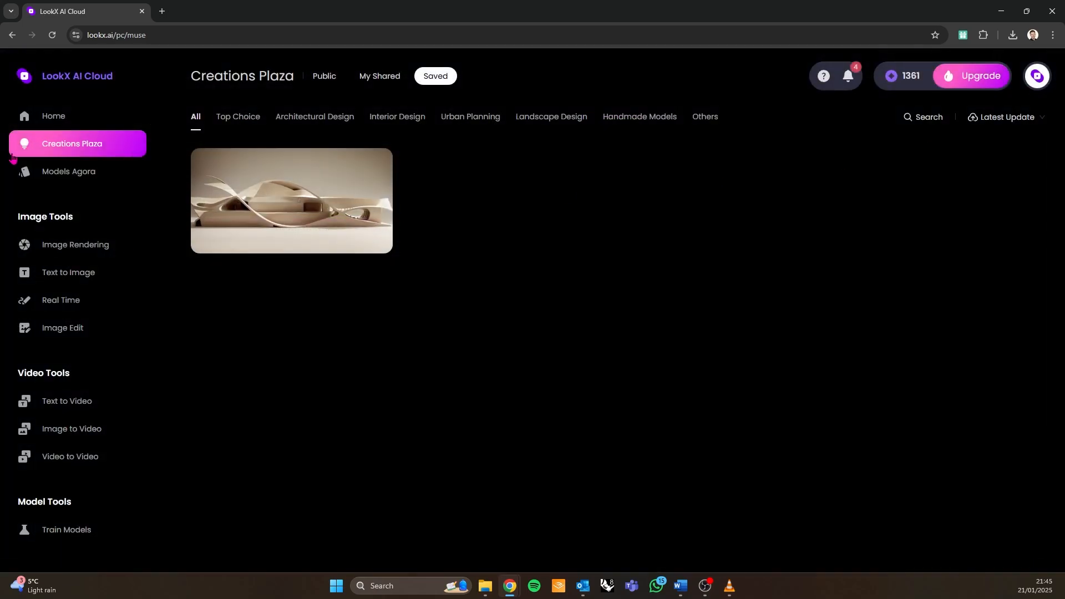
left_click(63, 114)
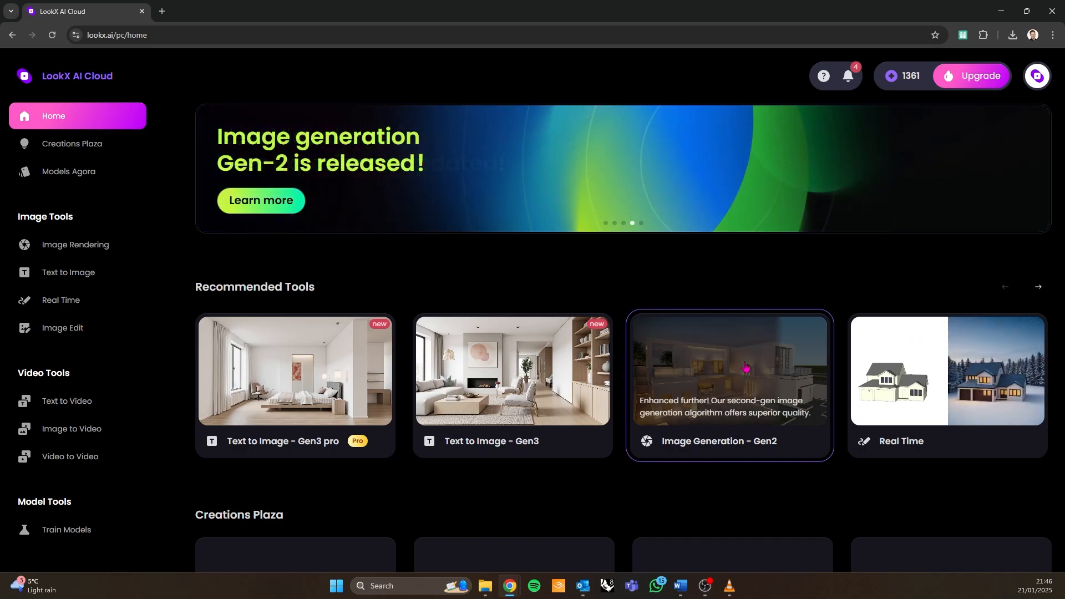
left_click(736, 427)
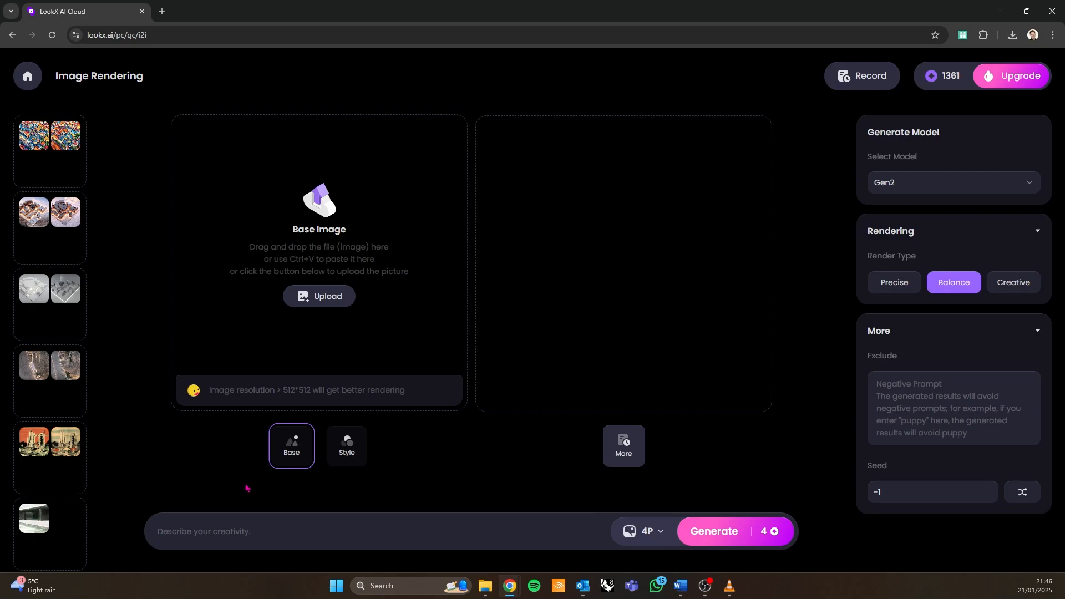
Upload the house sketch 2.jpg from the Desktop folder "Sketches for BA1" as the base image
left_click(321, 300)
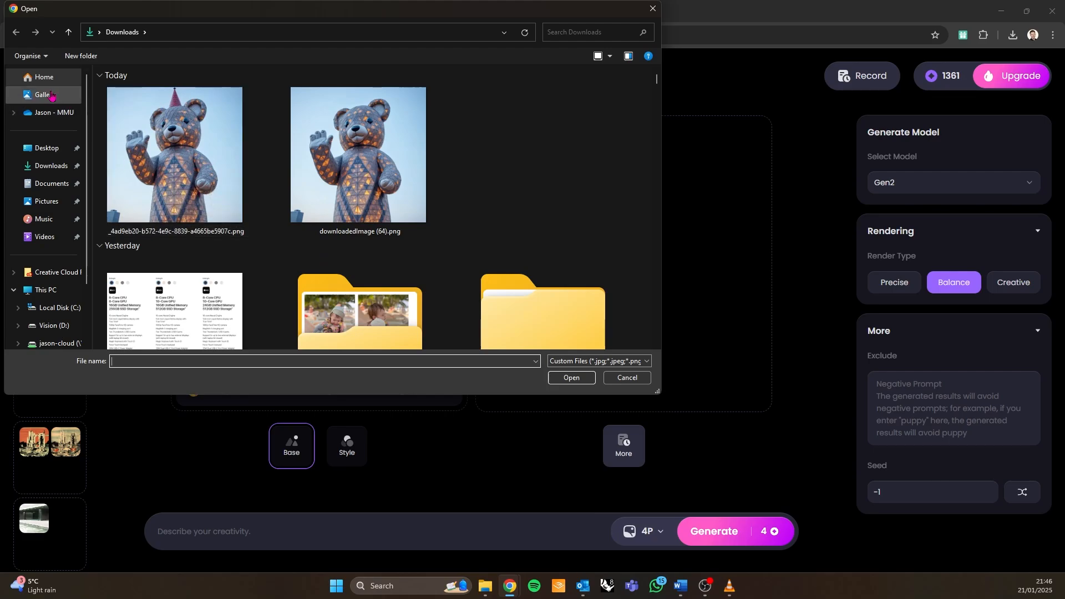
left_click(43, 148)
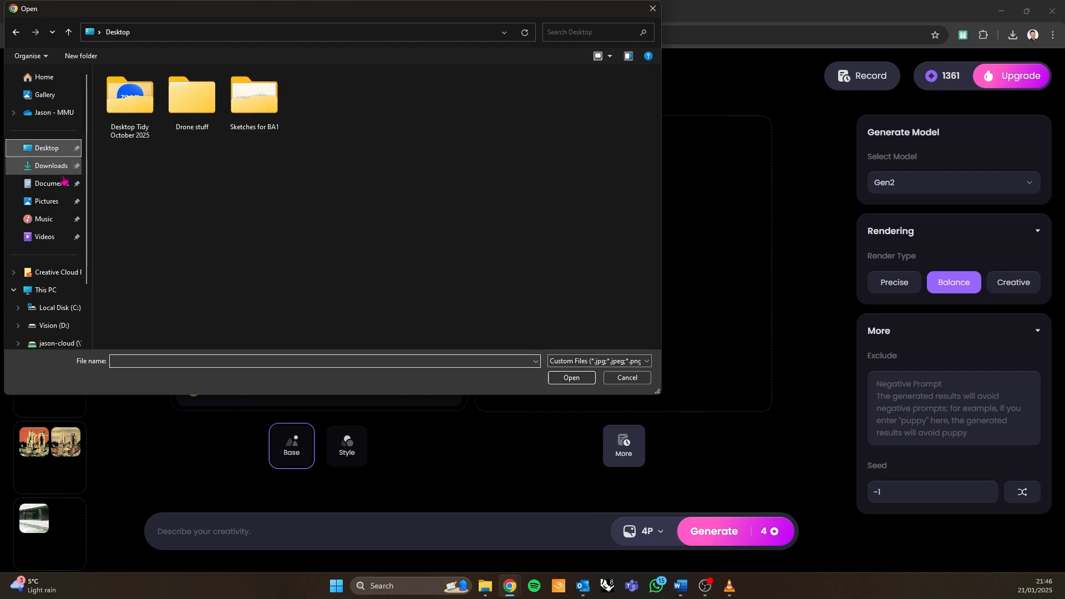
double_click(277, 120)
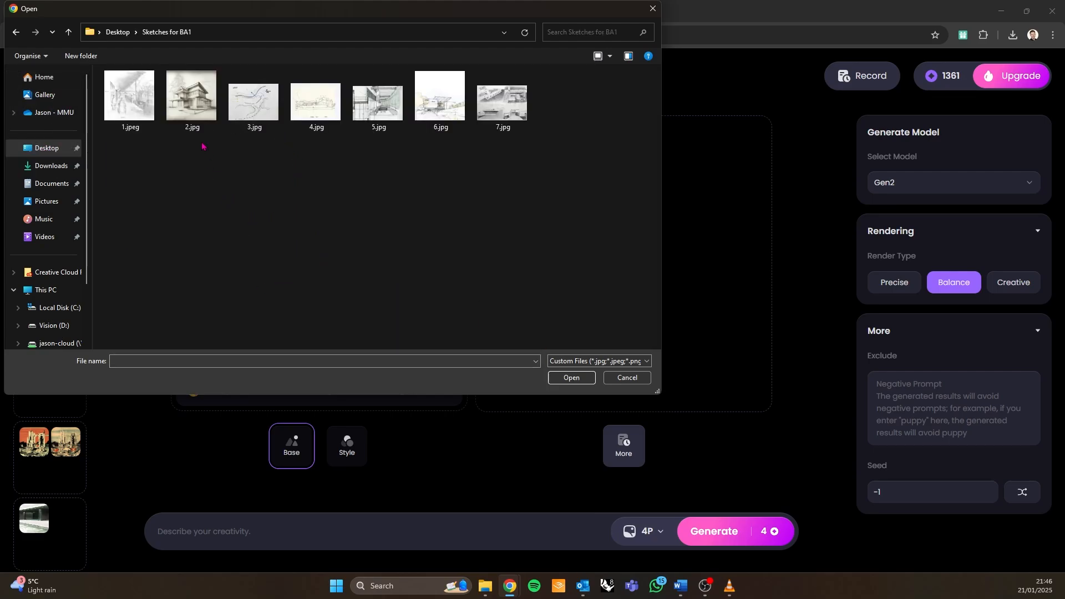
left_click(194, 123)
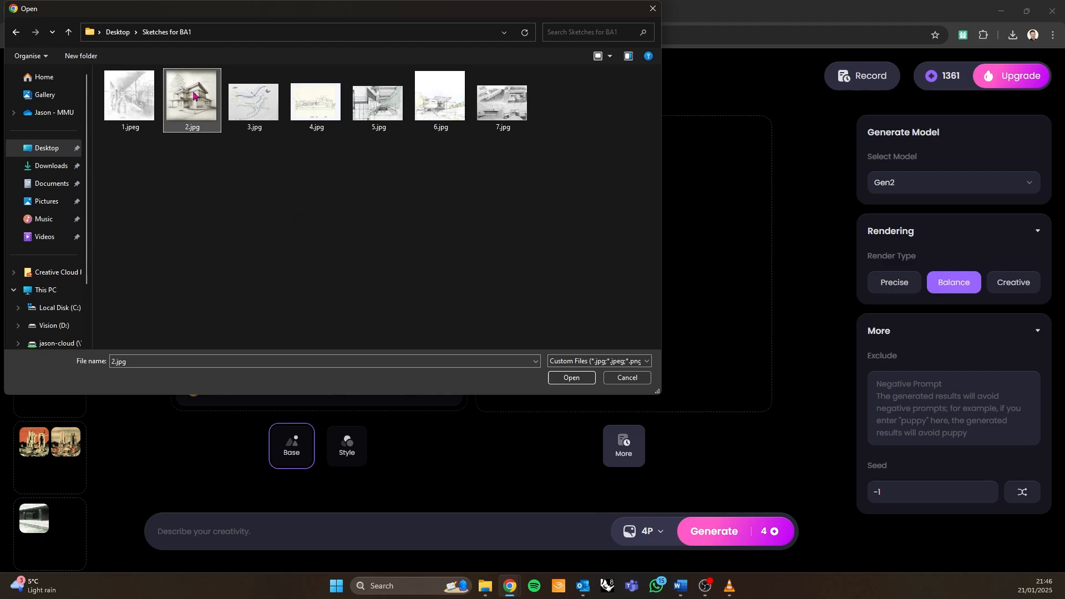
left_click(571, 378)
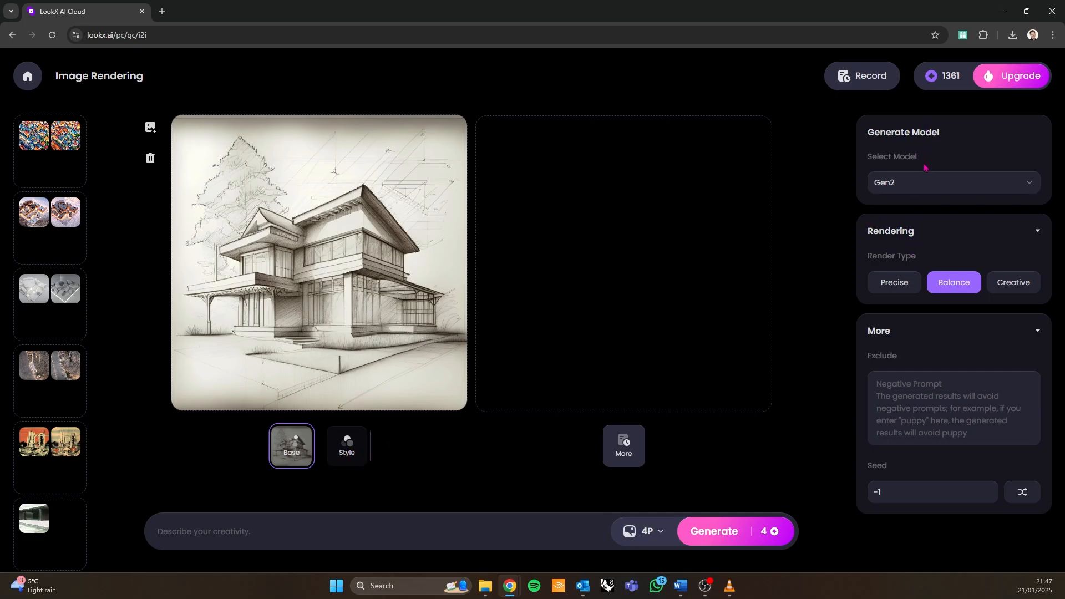
left_click(929, 397)
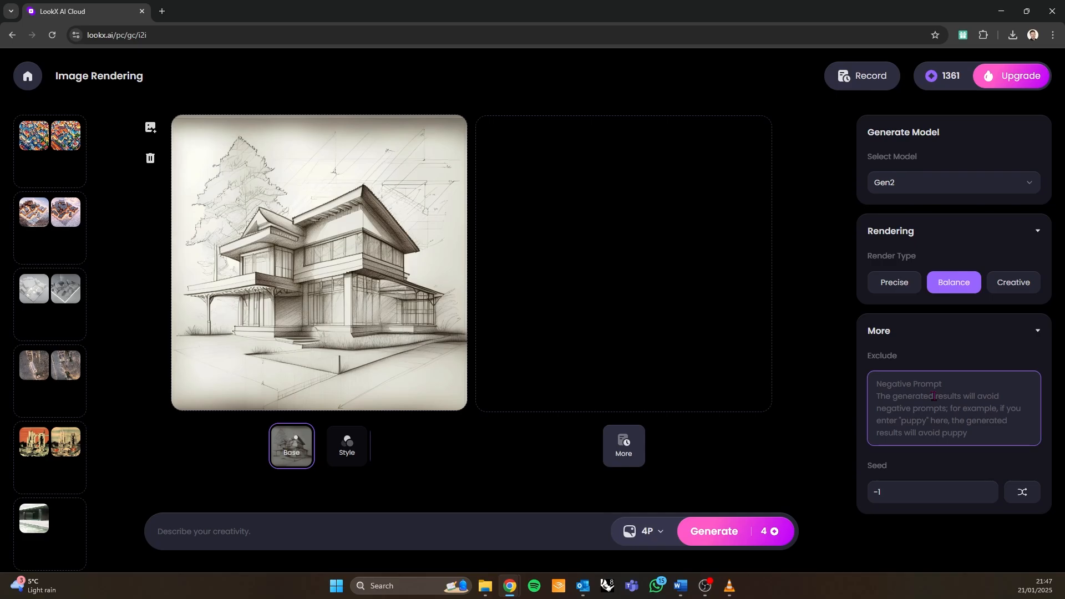
left_click(900, 365)
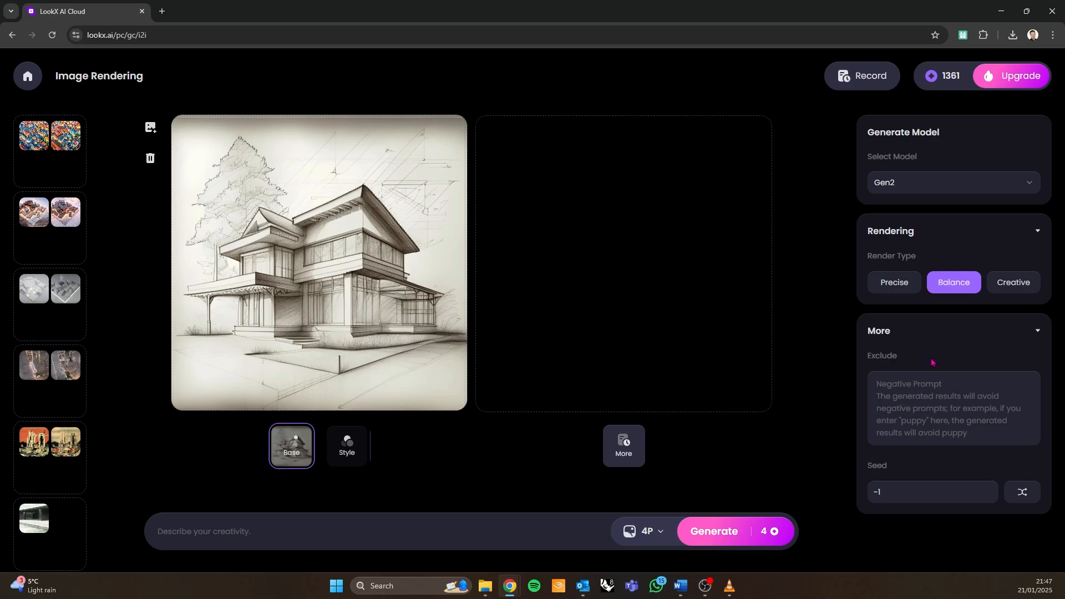
left_click(910, 396)
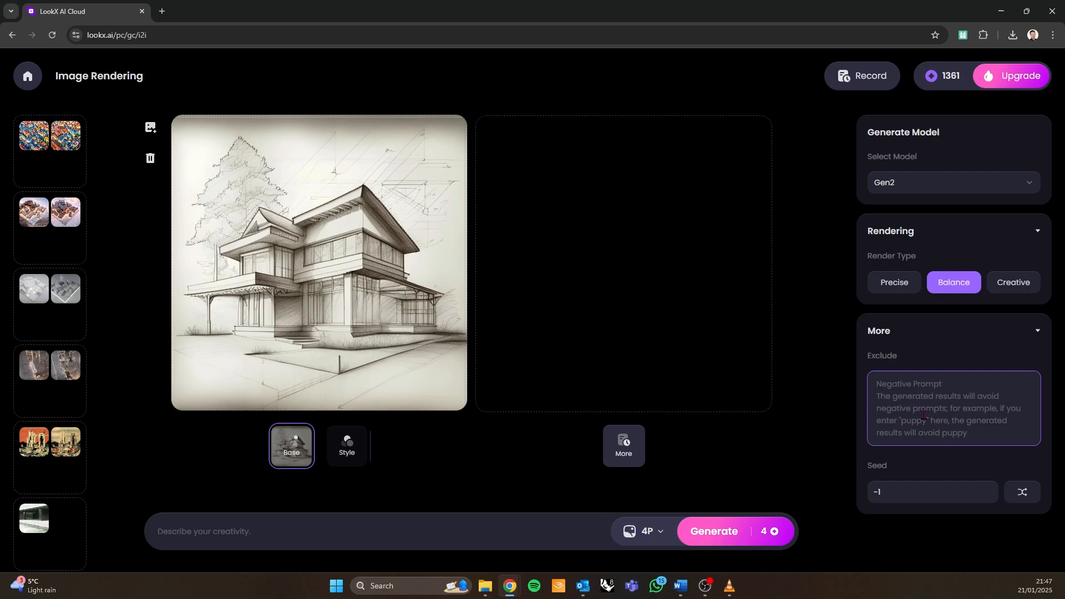
left_click(210, 531)
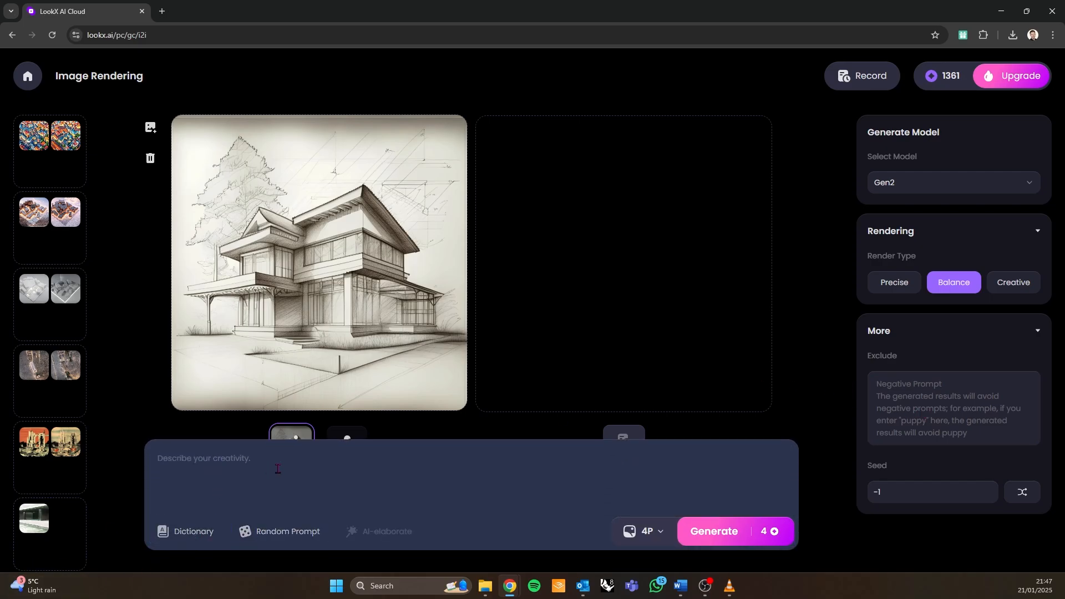
left_click(913, 395)
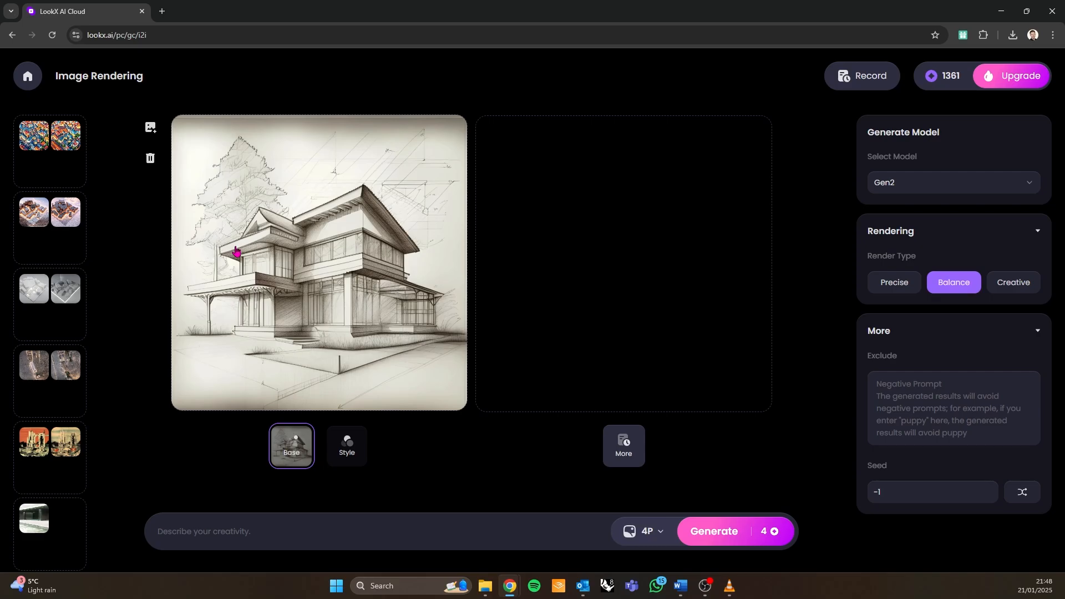
Enter the creation prompt "house surrounded by trees. house is made from wood and glass."
left_click(292, 534)
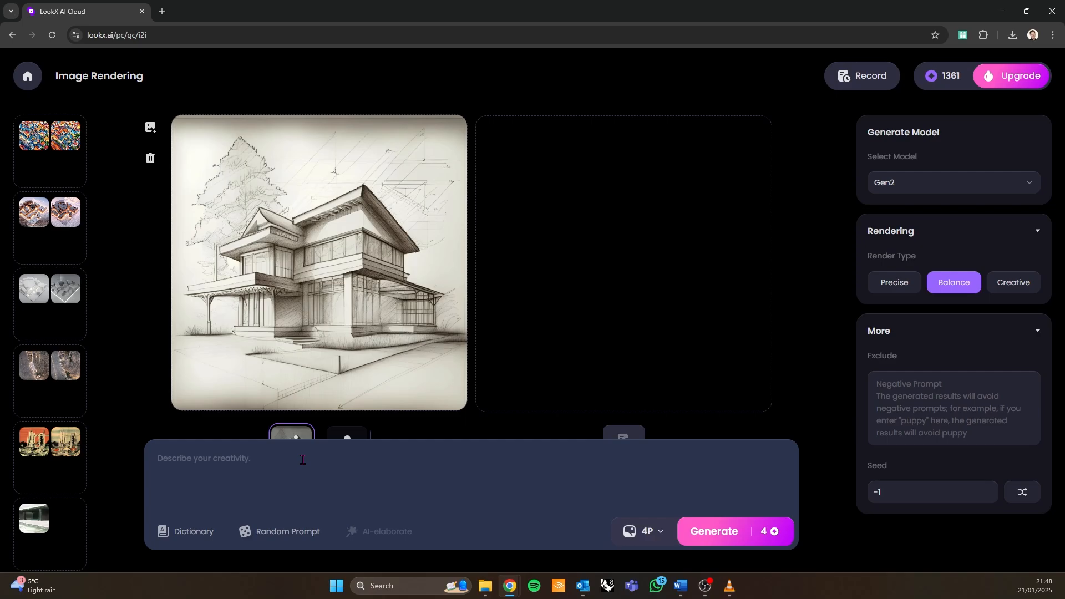
type("house ")
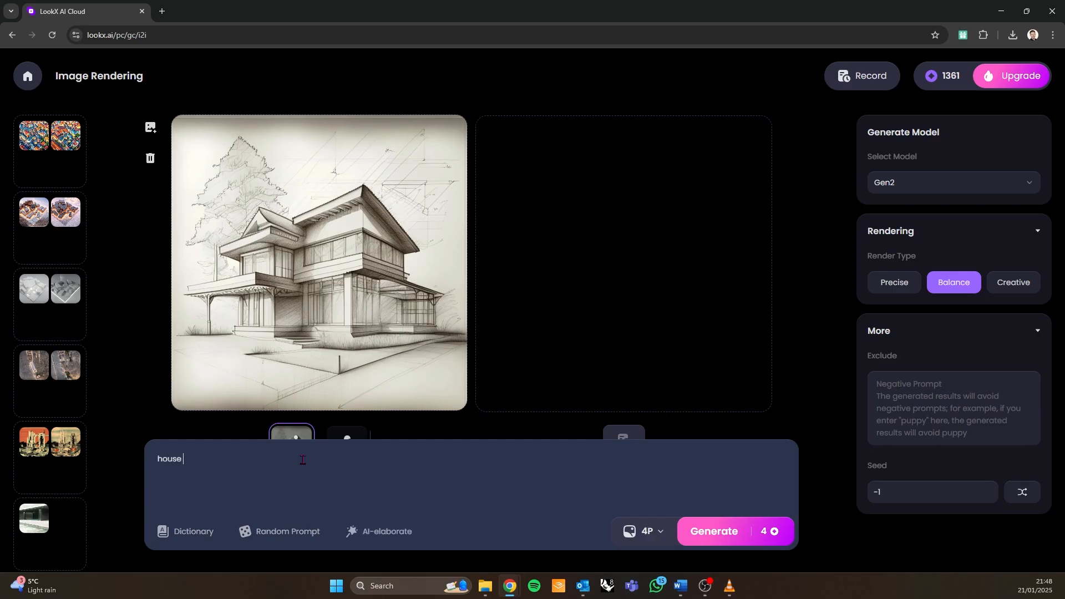
type("surrounded by trees. house is made")
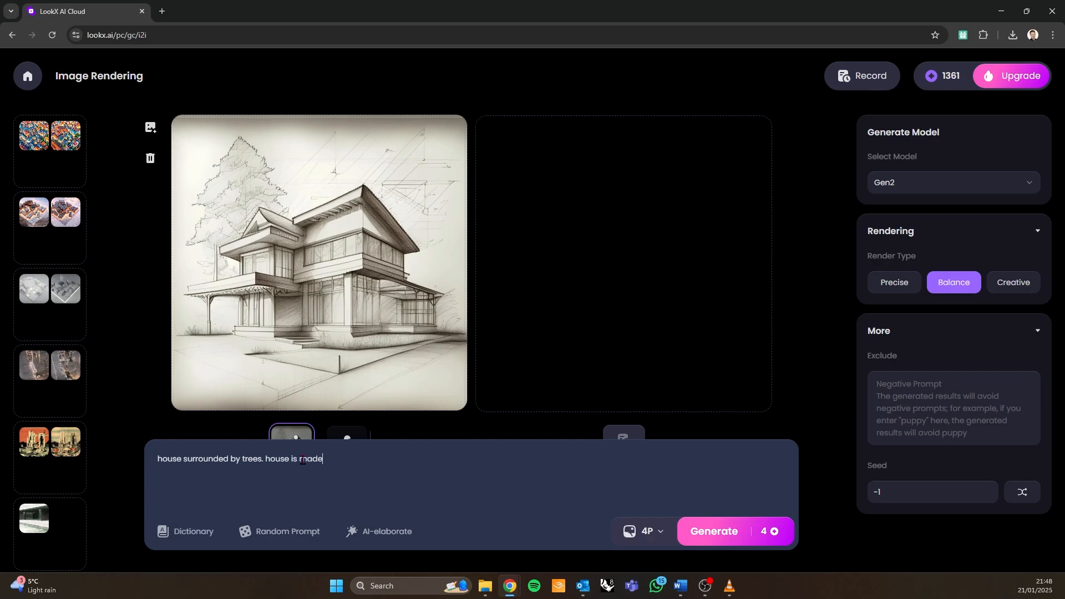
type(" from wood and glass.")
Set the number of creations to 1 for this rendering
left_click(648, 527)
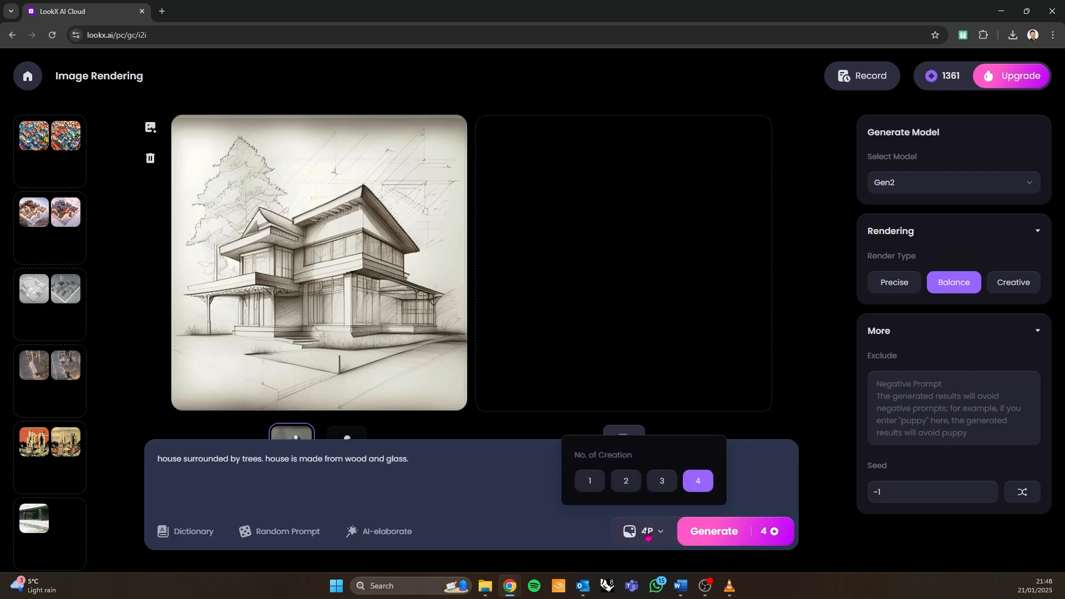
left_click(596, 485)
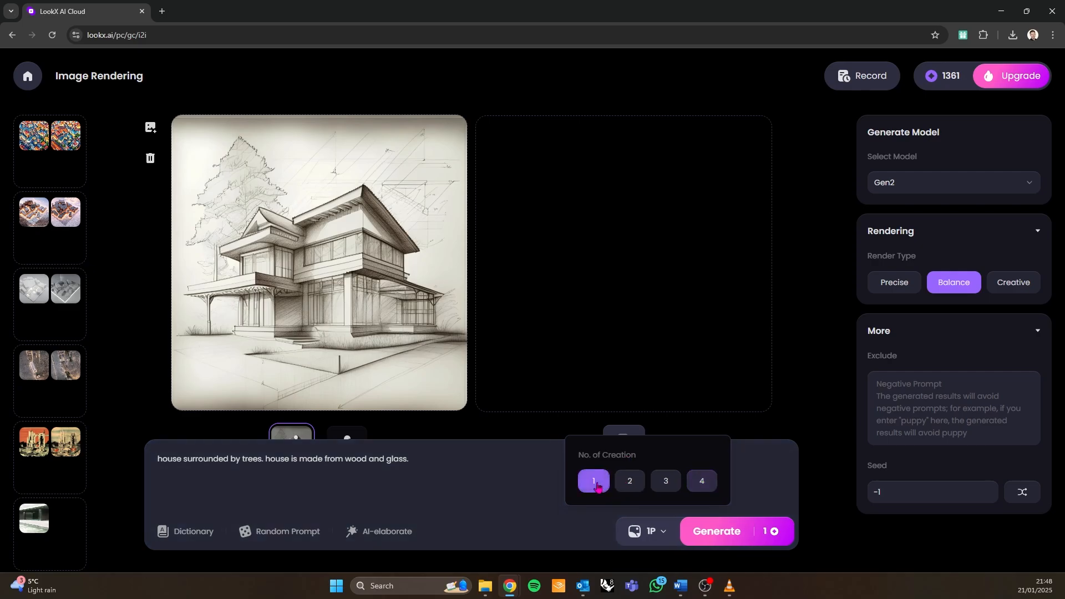
left_click(632, 532)
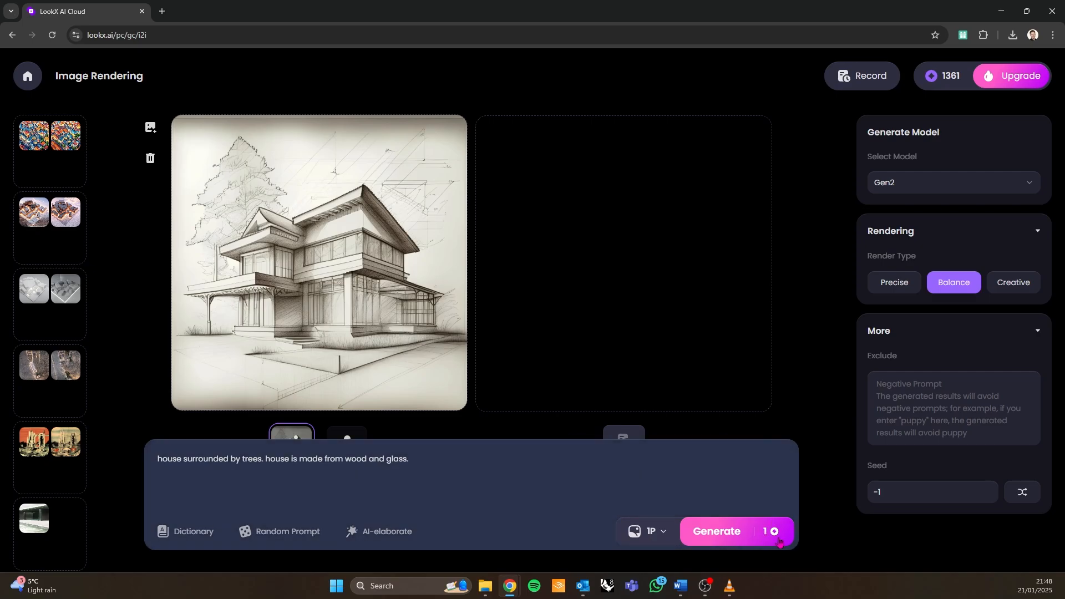
key("ctrl")
key("ctrl")
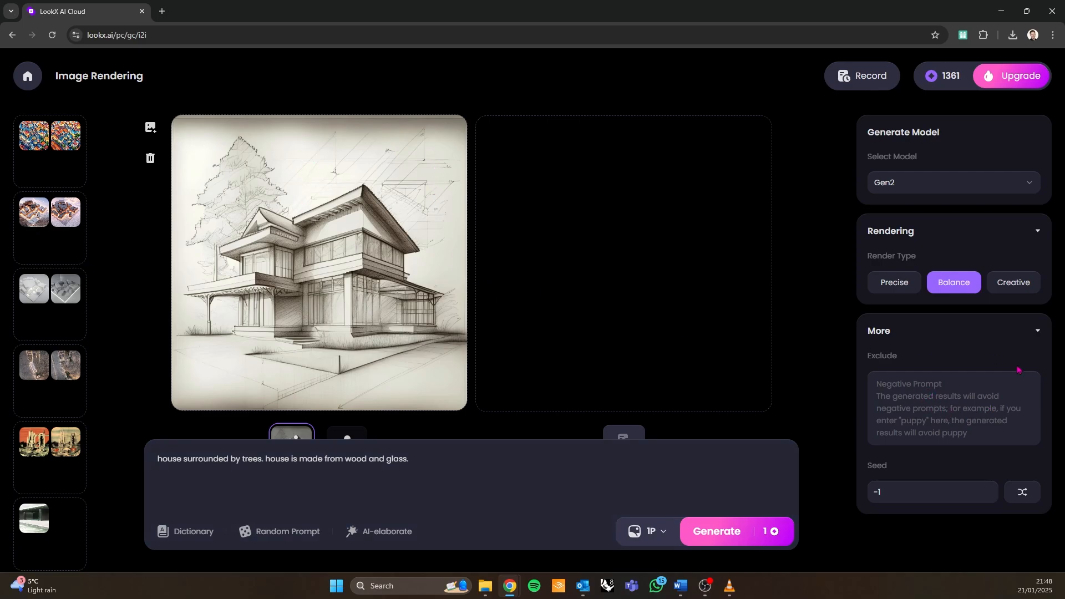
Set the render type to Creative, leave the negative prompt empty and generate the house rendering
left_click(928, 397)
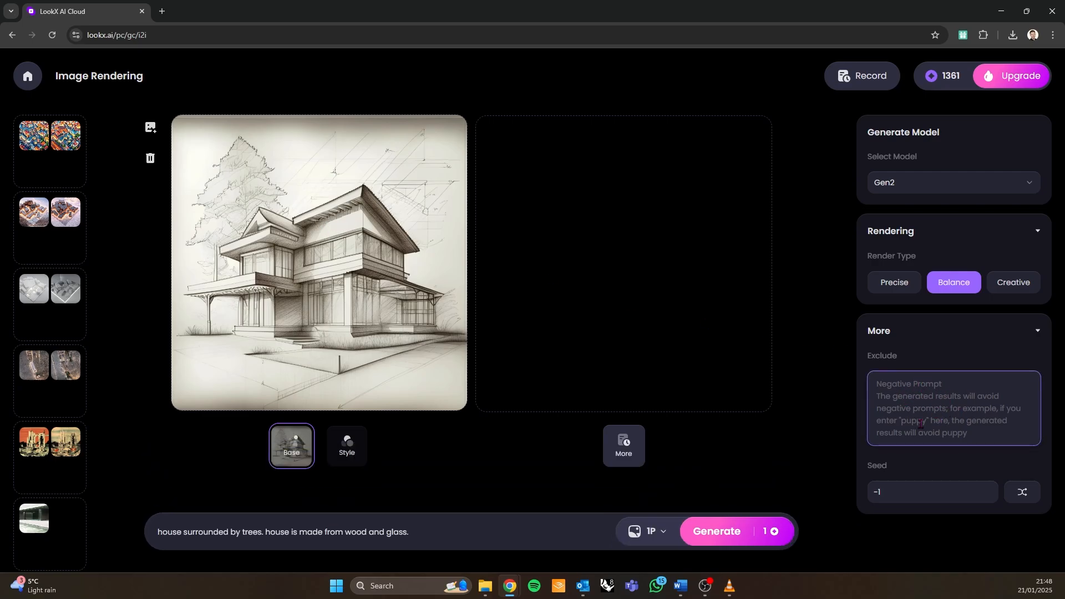
left_click(916, 359)
left_click(1012, 292)
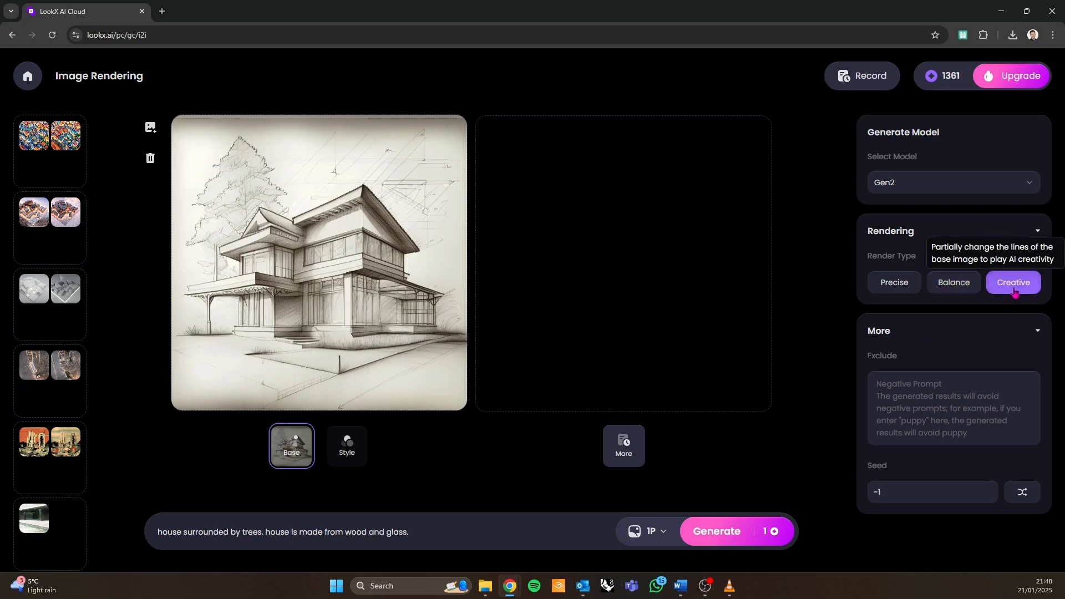
left_click(770, 544)
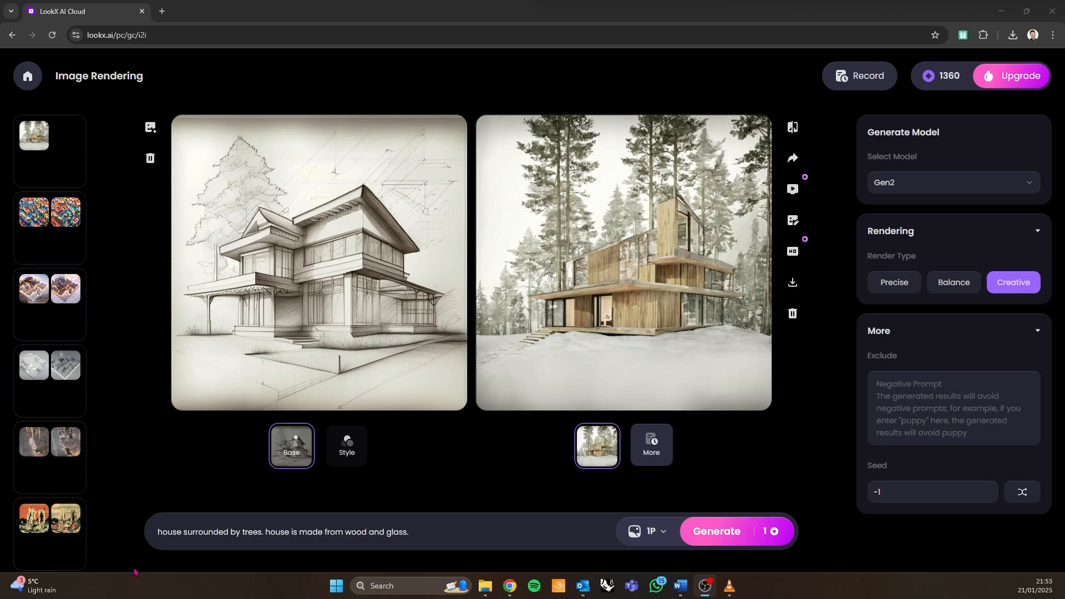
Open krea.ai in a new browser tab and launch its Realtime image generator
left_click(162, 12)
type("krea.ai")
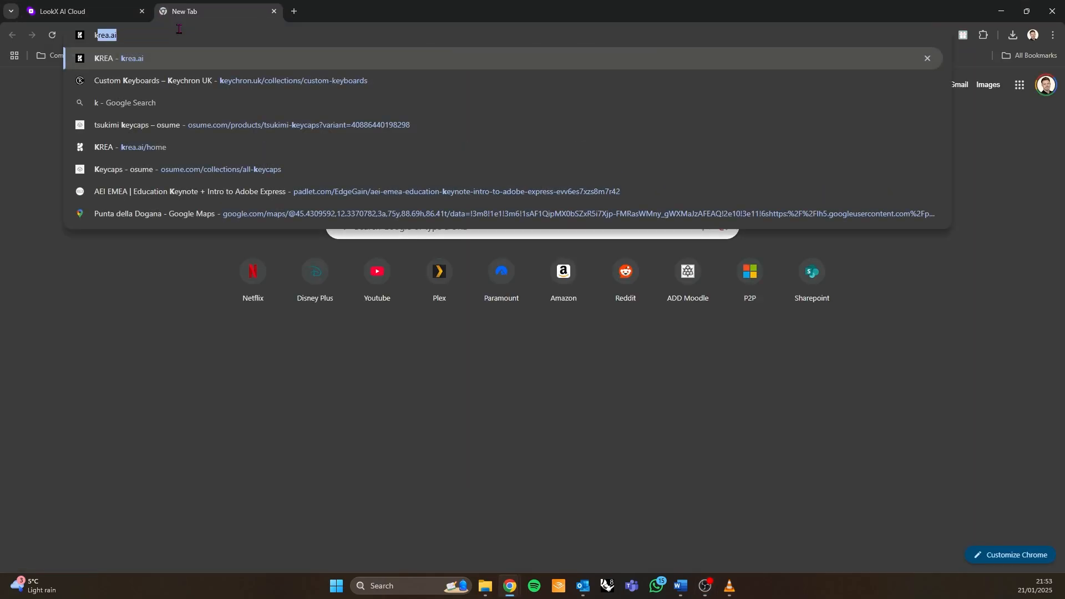
key("Return")
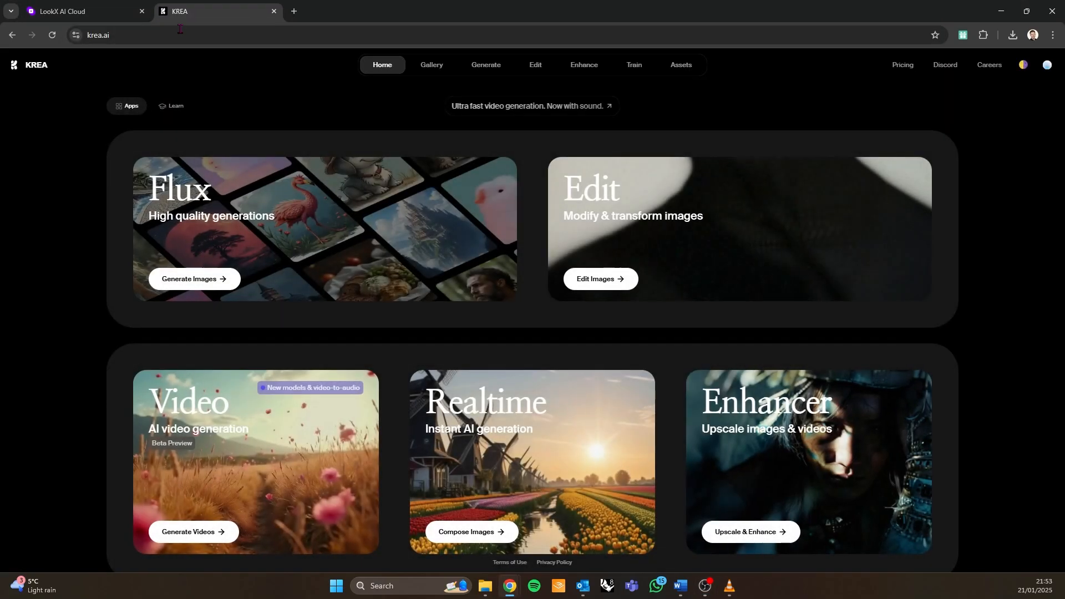
mouse_move(488, 68)
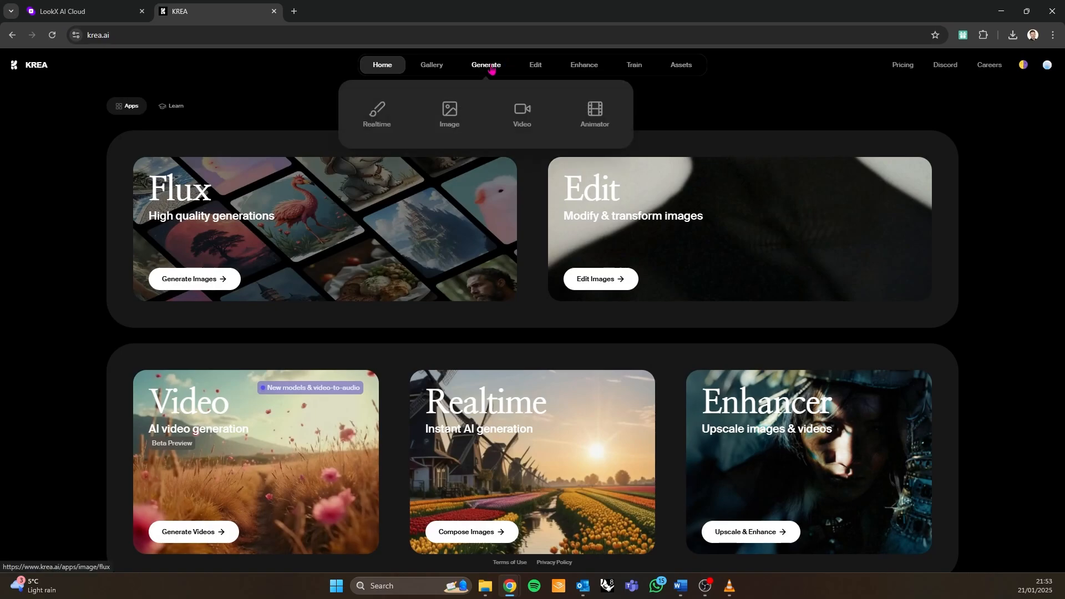
left_click(376, 114)
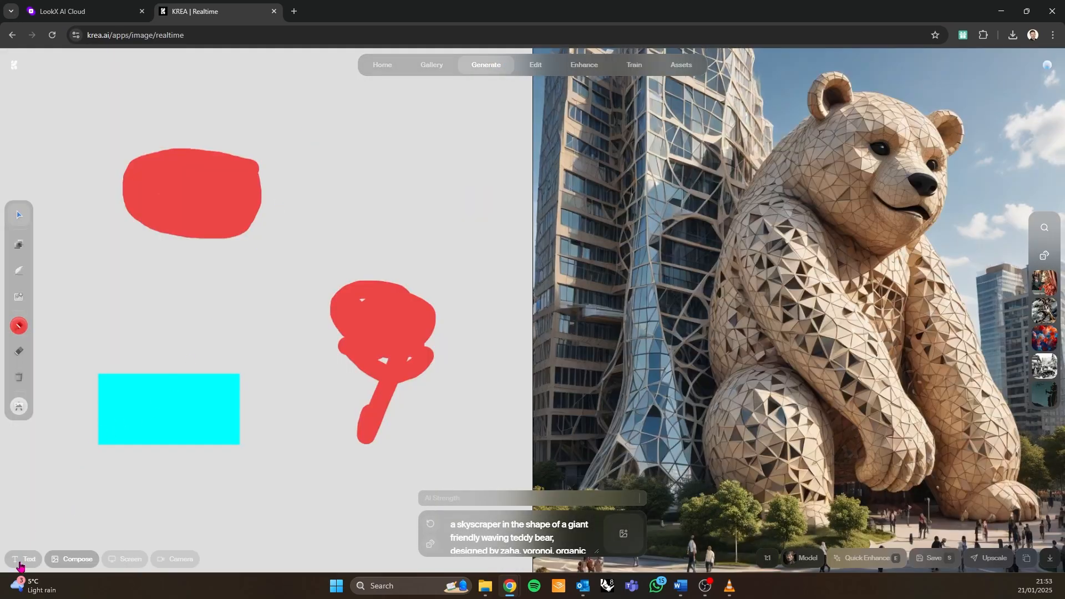
Switch Realtime to text-based generation and replace the existing teddy bear skyscraper prompt with "cabin"
left_click(19, 561)
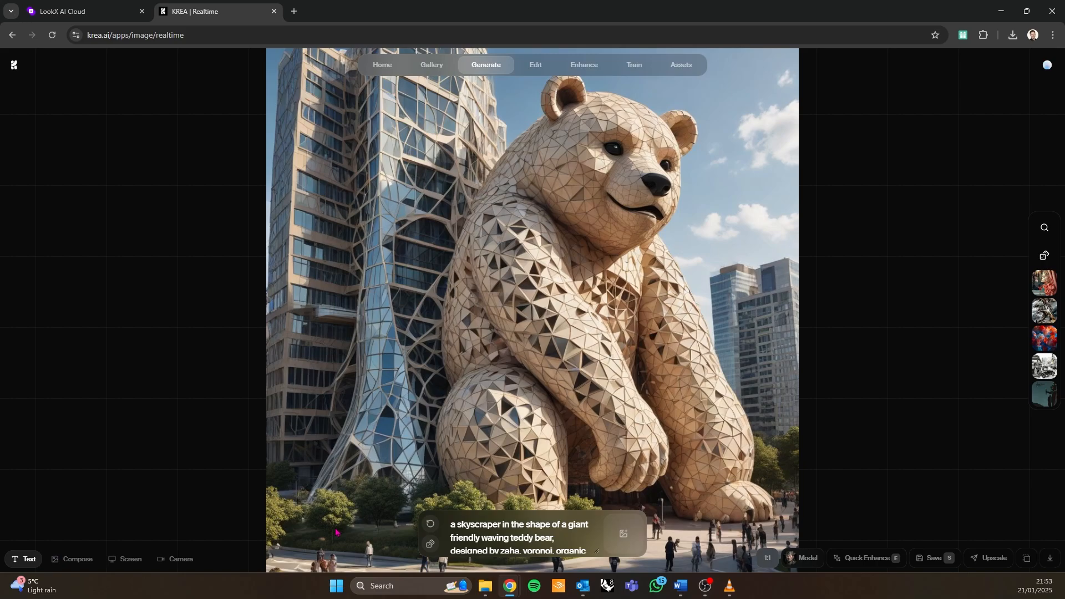
left_click_drag(579, 551, 407, 497)
key("BackSpace")
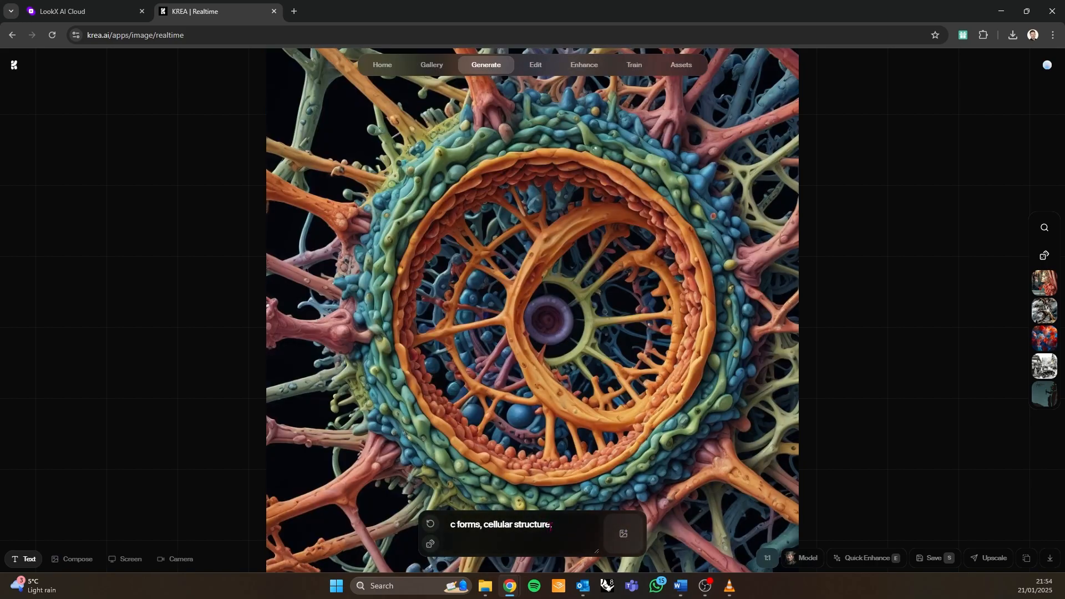
key("ctrl+a")
key("BackSpace")
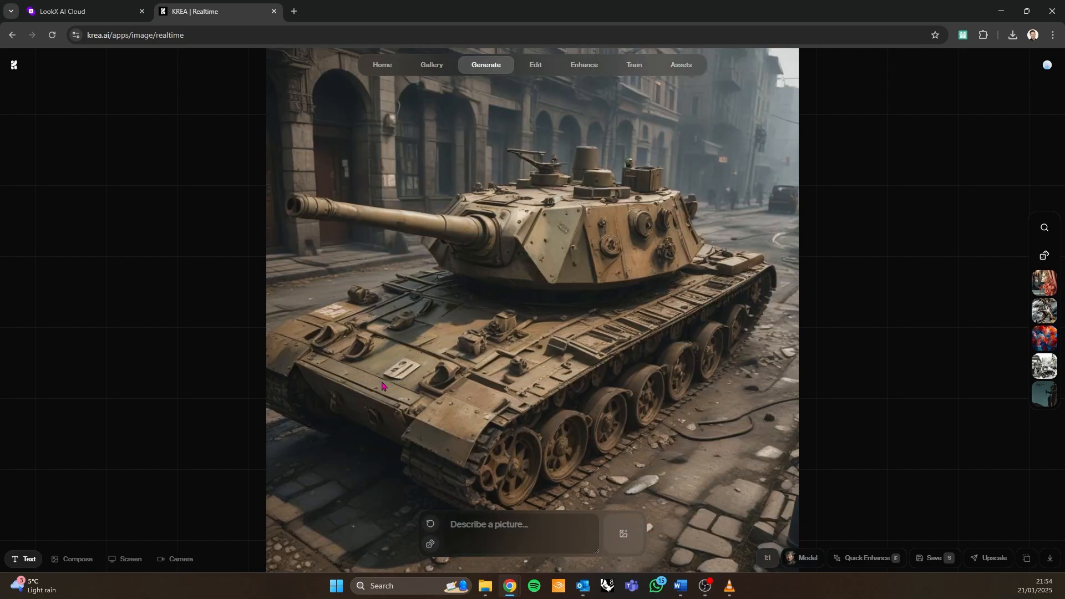
type("cabin")
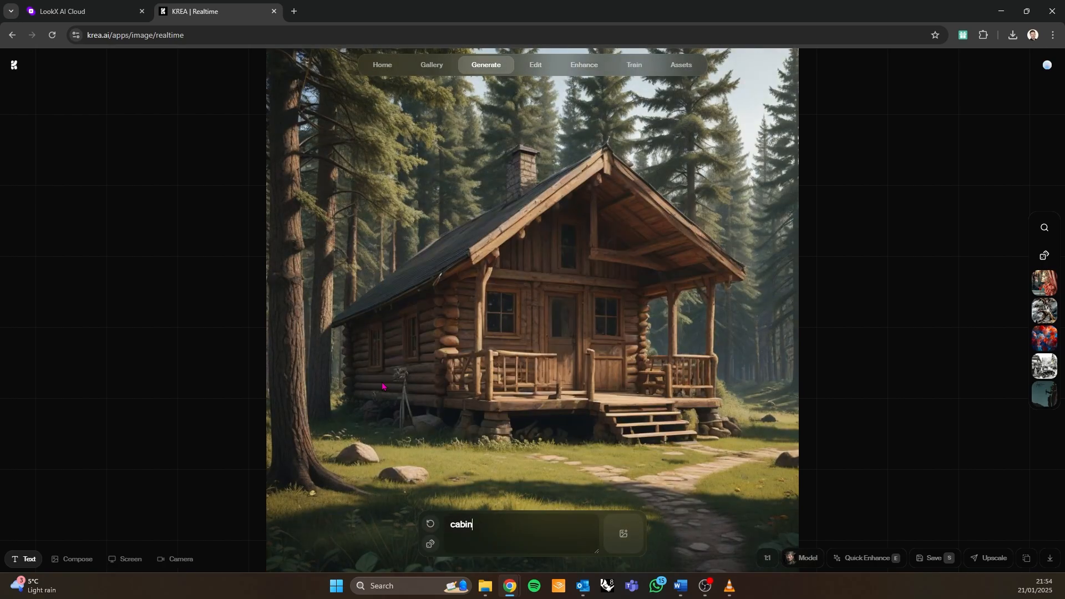
Replace the Realtime prompt with "wood cabin, with big glass windows, modern, surrounded by trees in the autumn"
key("ctrl+a")
key("BackSpace")
type("wood c")
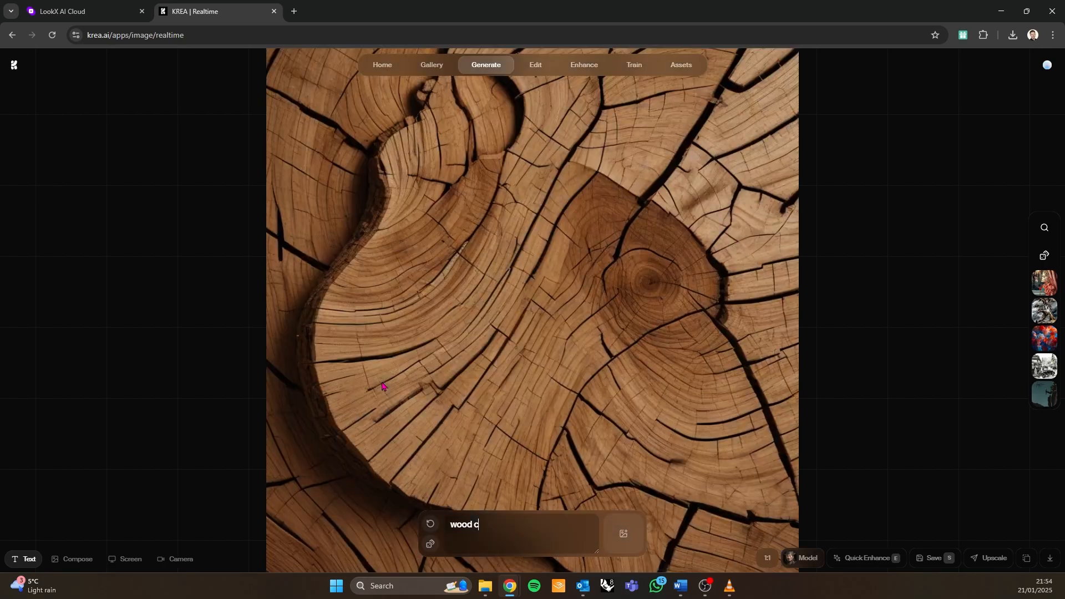
type("abin, w")
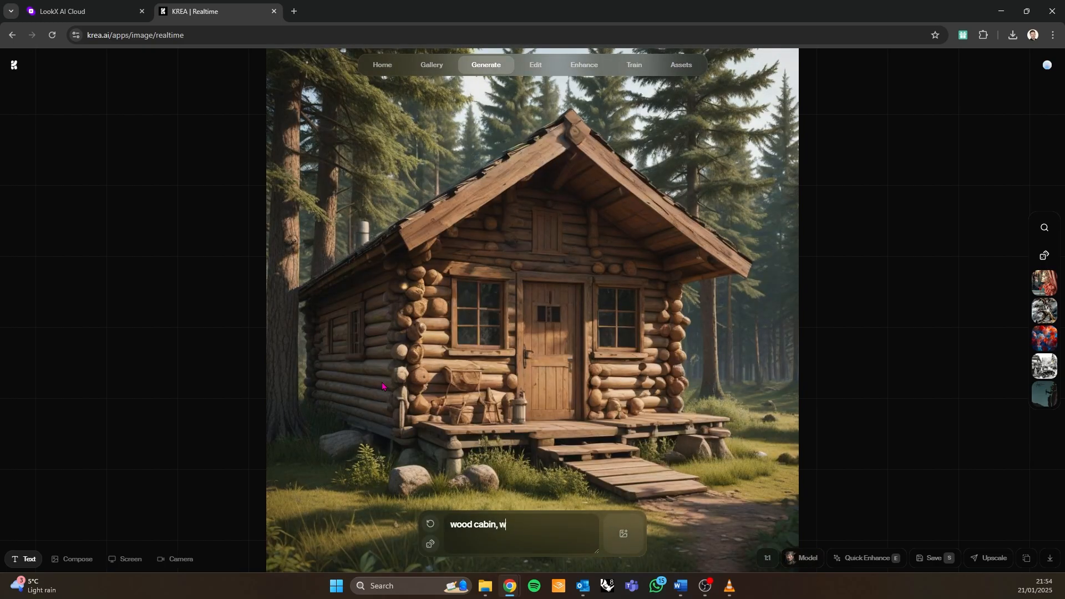
type("ith big glass")
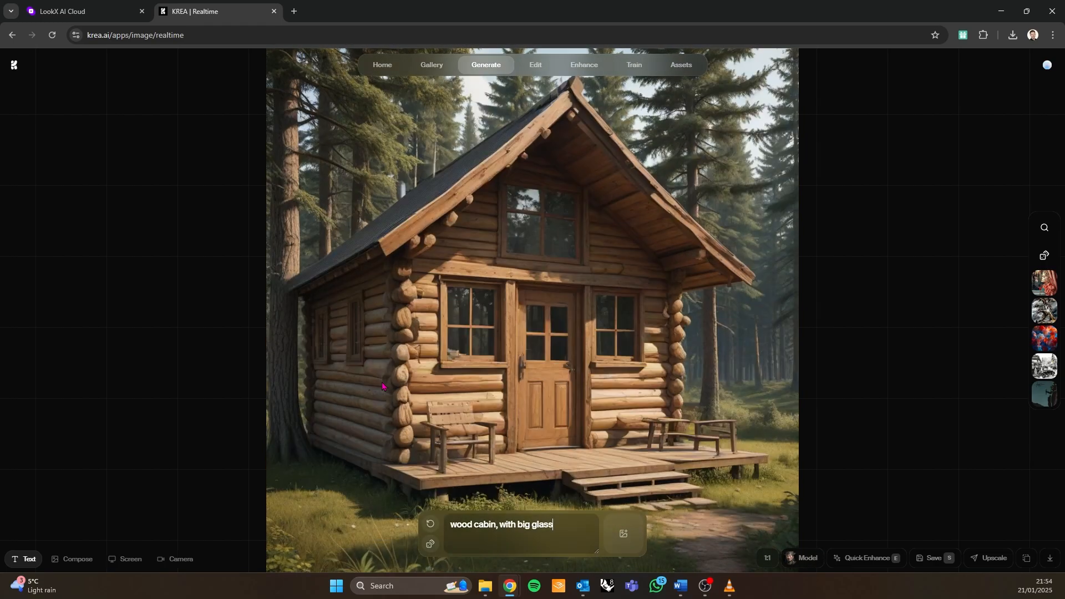
type(" windows,")
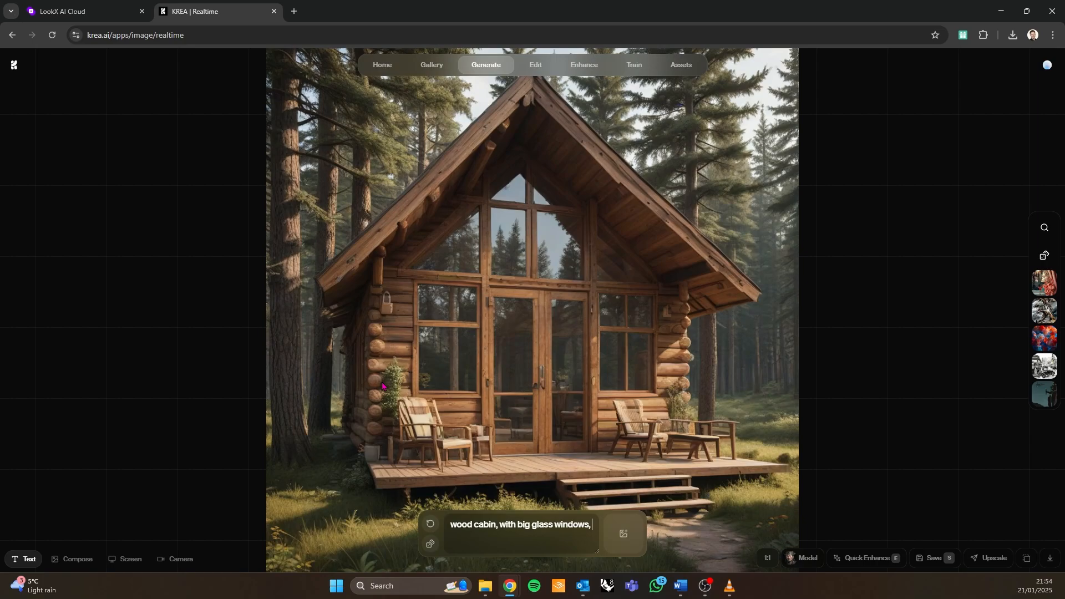
type(" modern,")
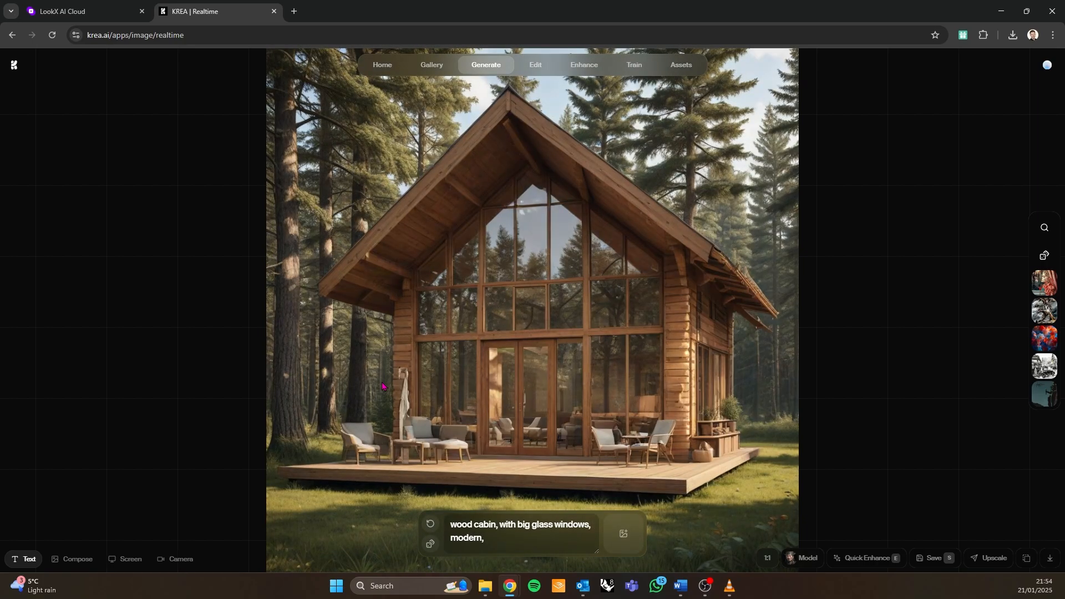
type(" surroun")
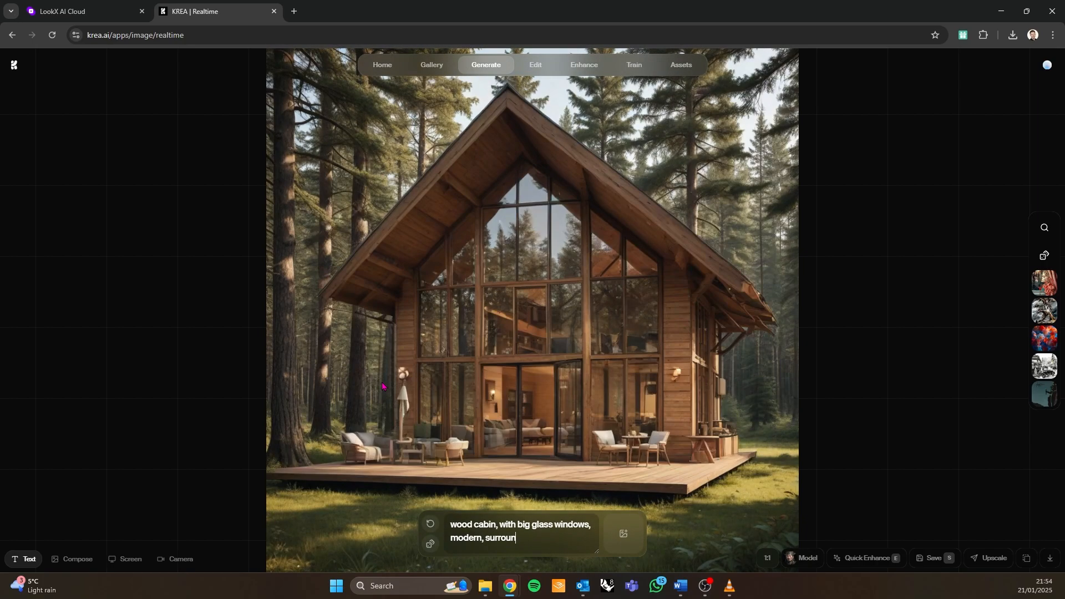
type("ded by trees")
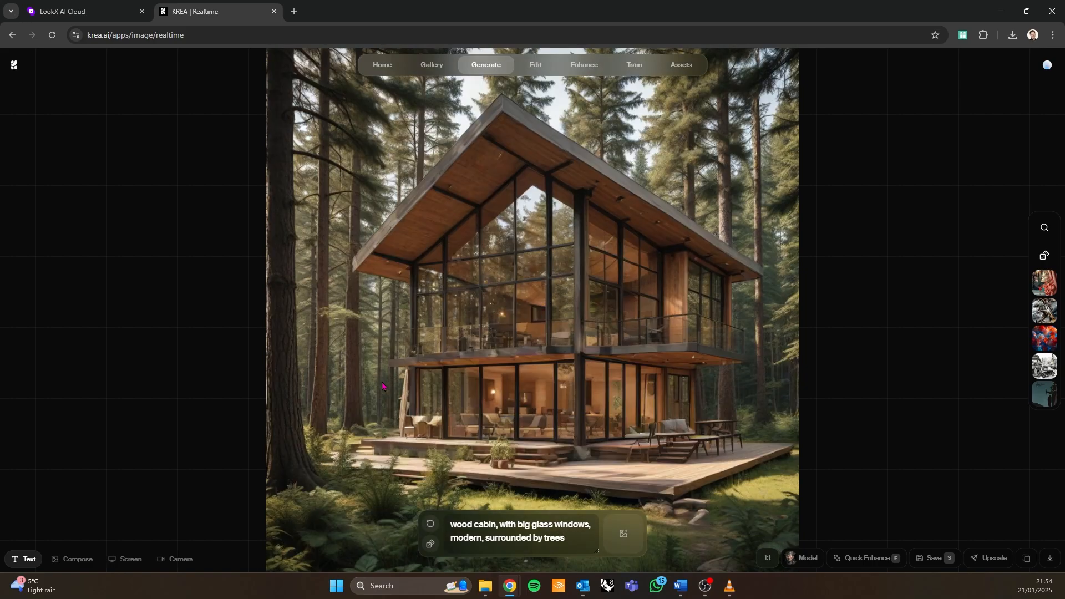
type(" in the aut")
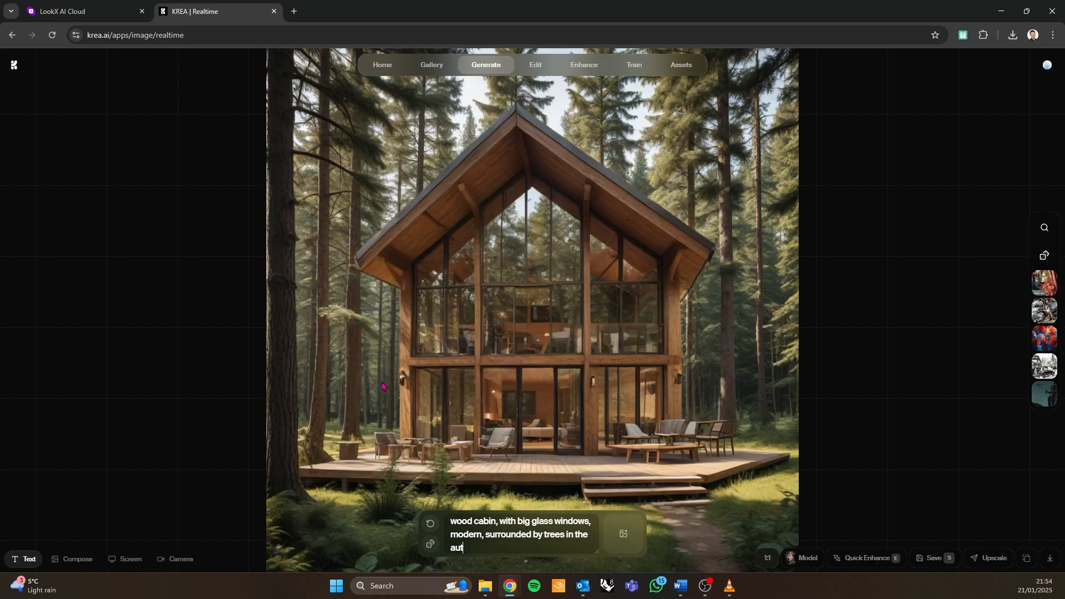
type("umn")
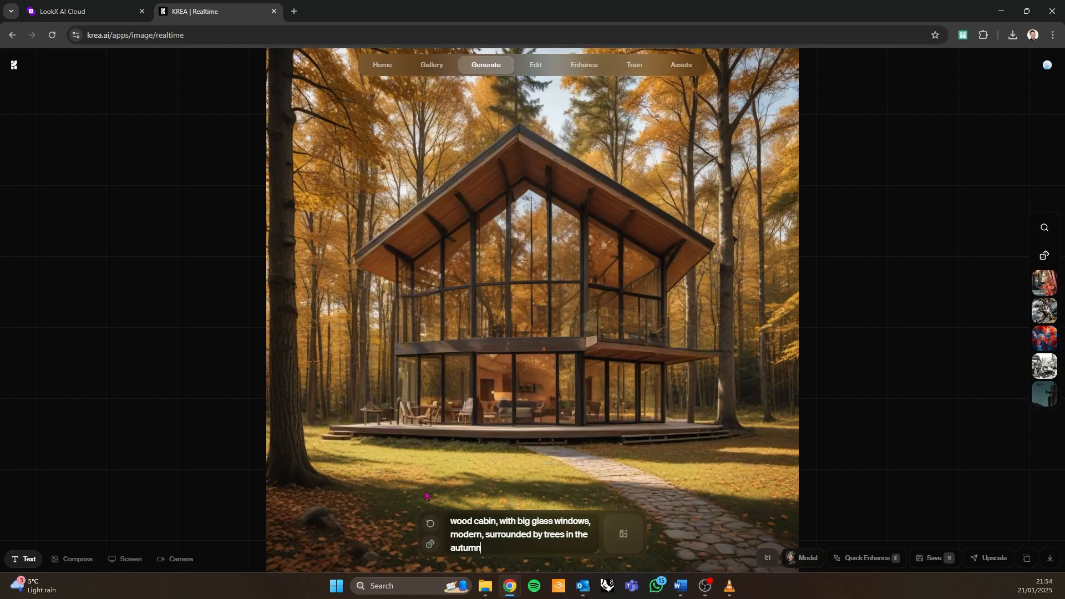
Generate a new variation of the autumn cabin from the same prompt and download the image
left_click(430, 530)
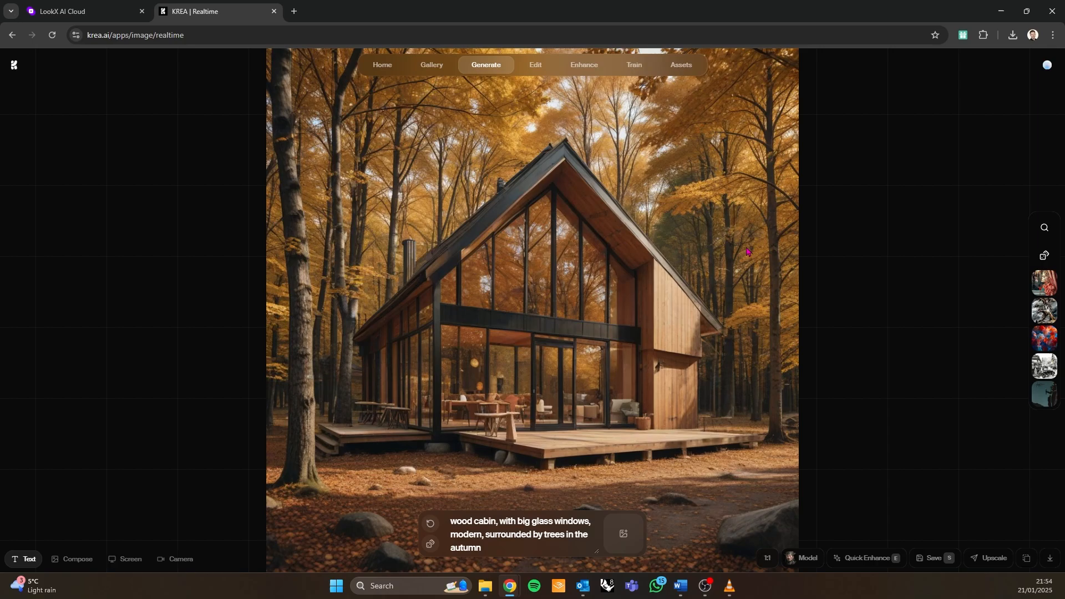
left_click(1049, 559)
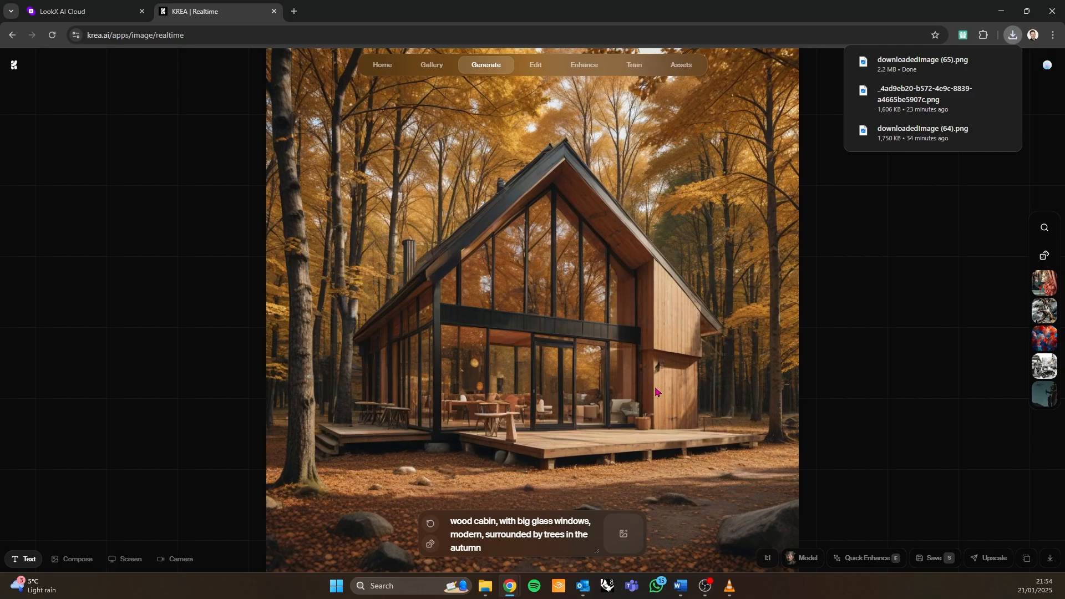
Switch back to LookX AI and upload downloadedImage (65).png from Downloads as the Style reference image
left_click(77, 11)
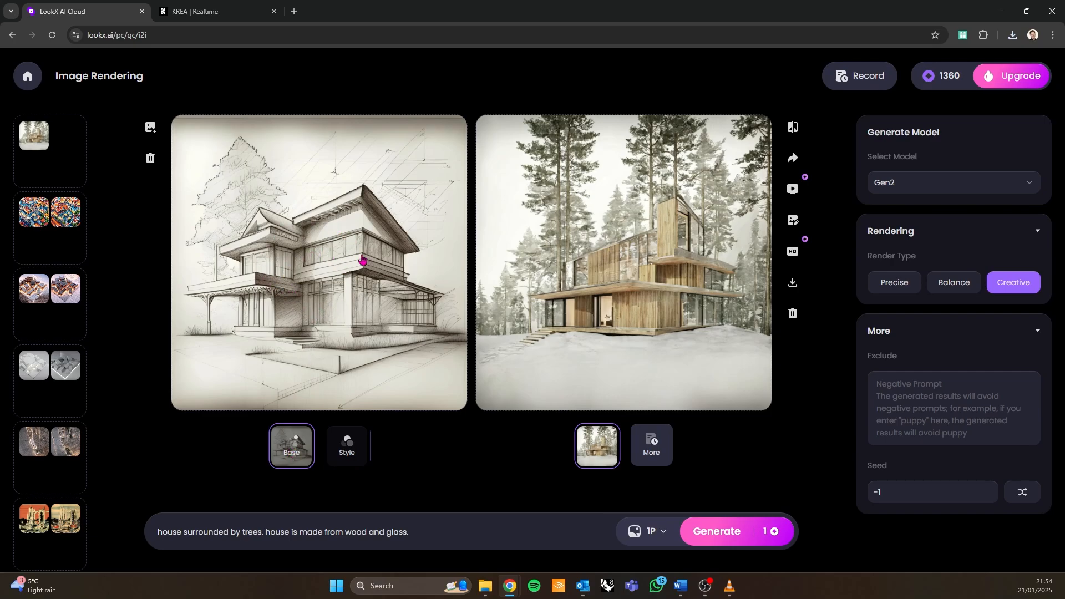
left_click(348, 444)
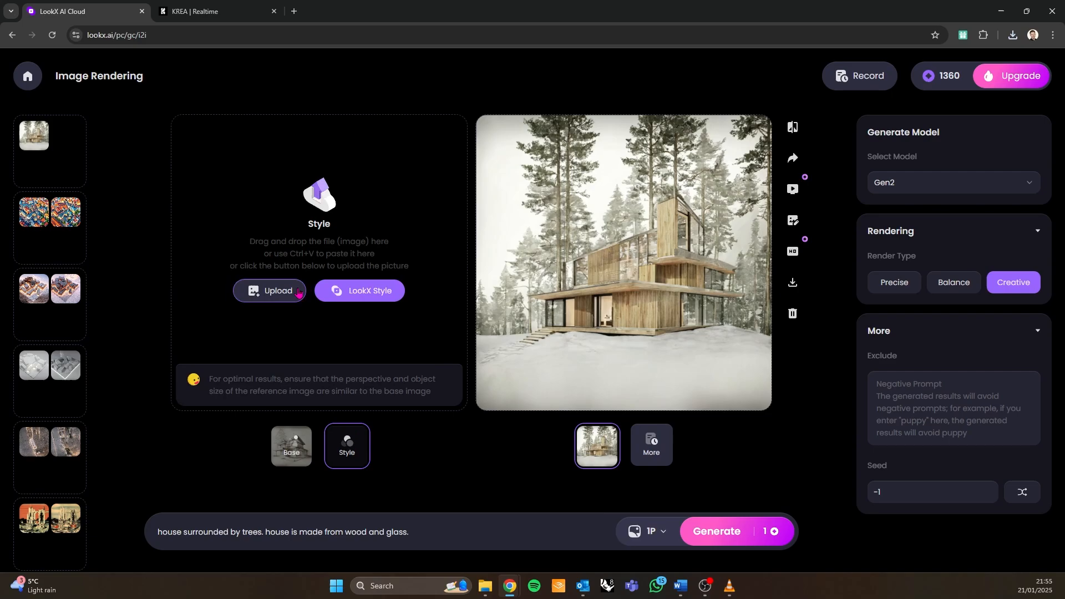
left_click(277, 291)
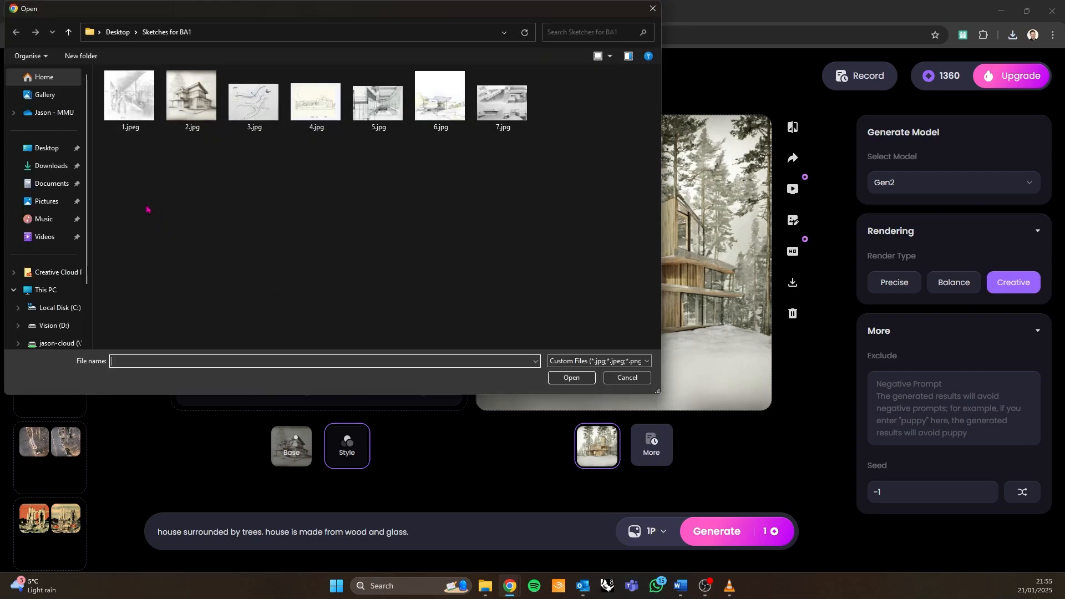
left_click(51, 166)
left_click(191, 155)
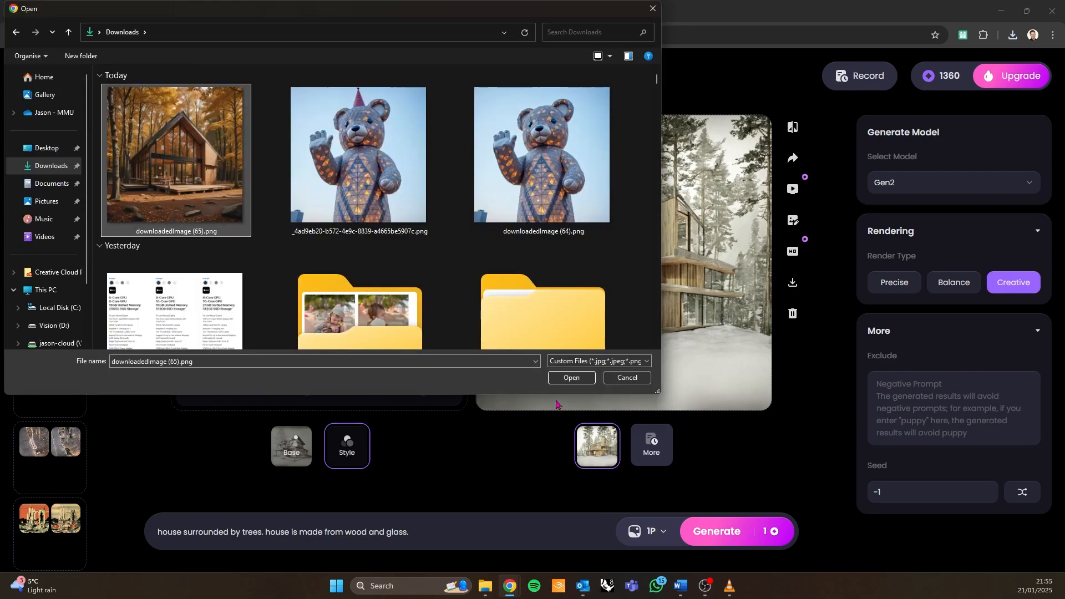
left_click(572, 378)
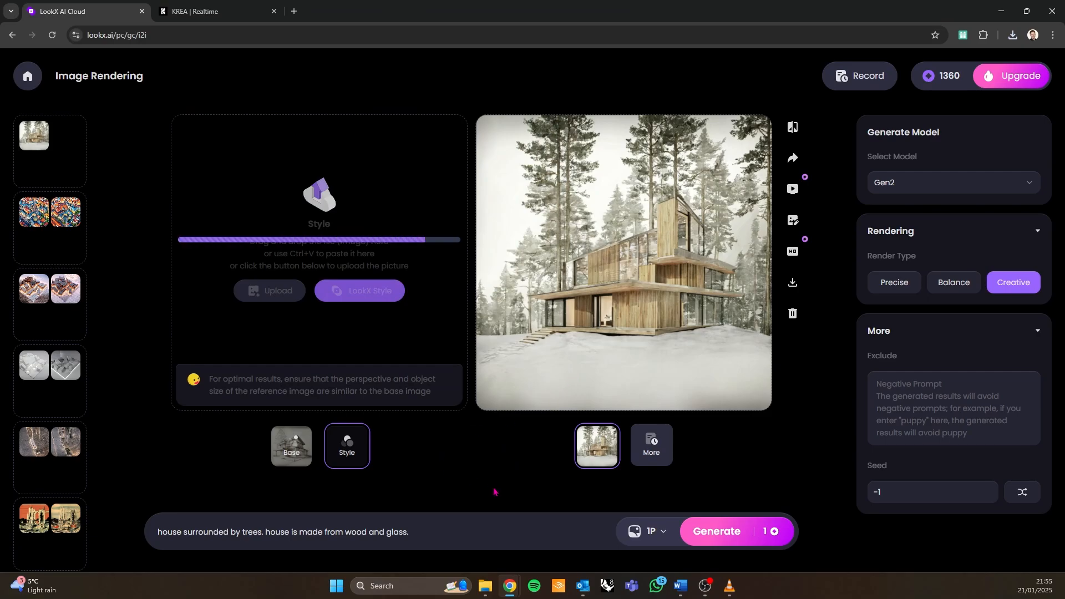
Set the render type to Precise, check the base and style images, and generate the rendering
left_click(894, 290)
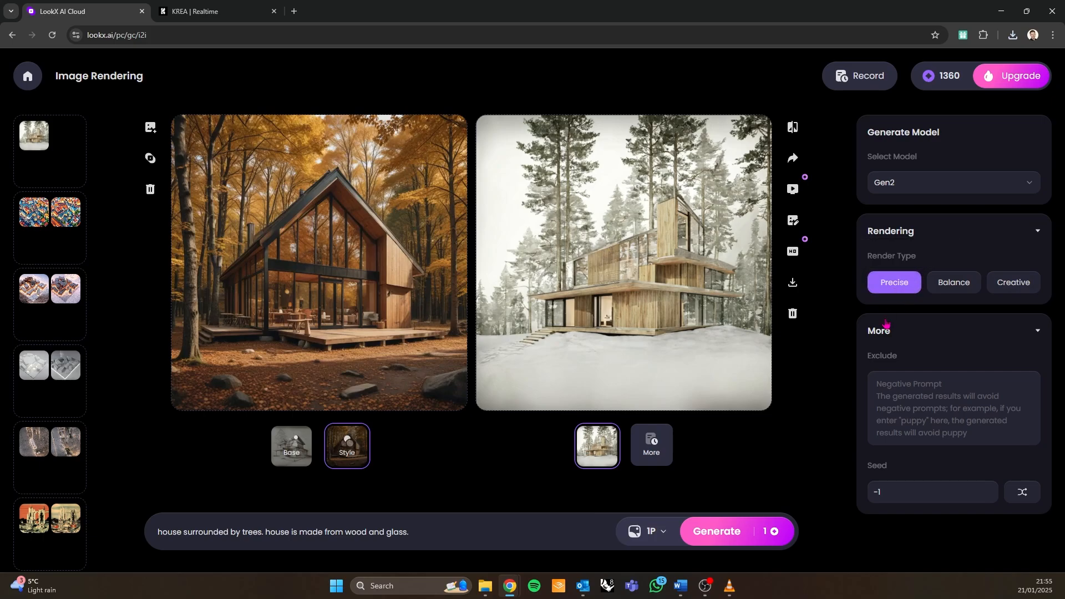
left_click(302, 450)
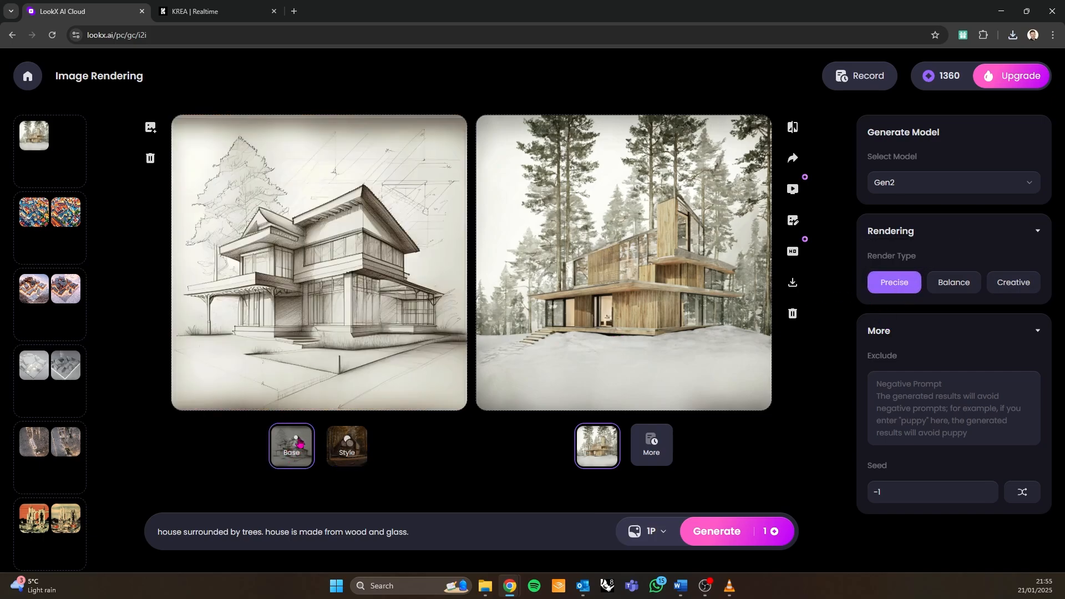
left_click(348, 443)
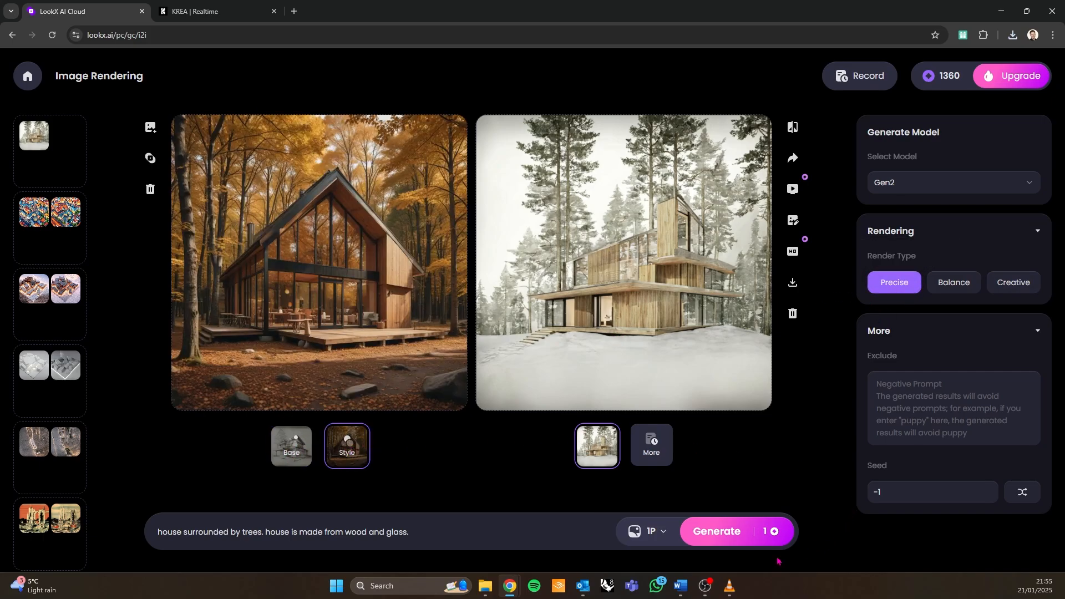
left_click(728, 542)
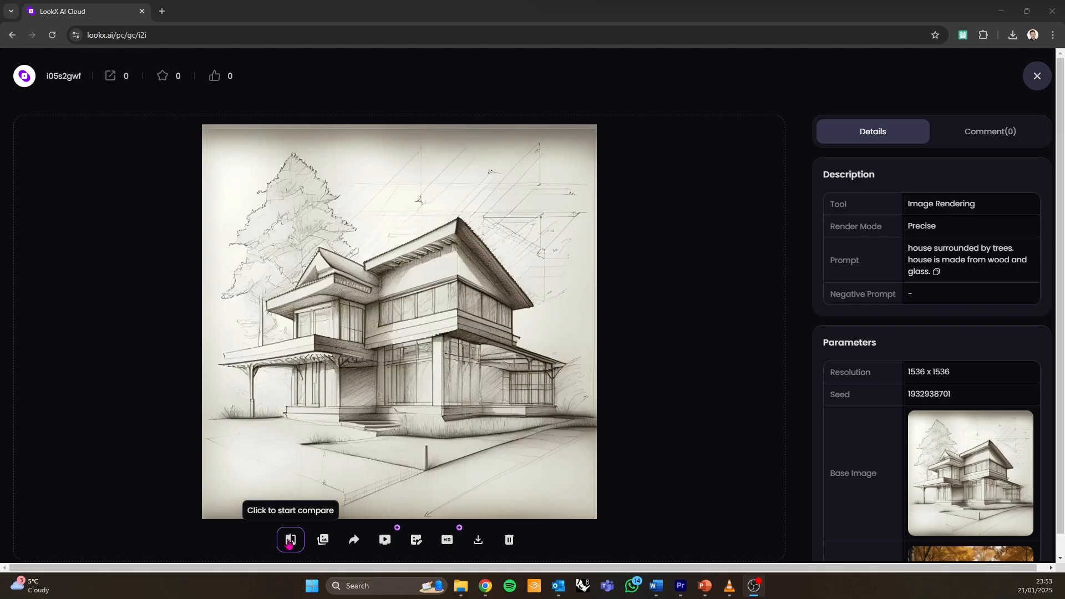
Compare the Precise rendering with the original house sketch using the before/after slider, and close the detail view
left_click(290, 542)
mouse_move(577, 321)
left_mouse_down()
mouse_move(216, 375)
mouse_move(417, 364)
mouse_move(561, 373)
mouse_move(394, 388)
left_mouse_up()
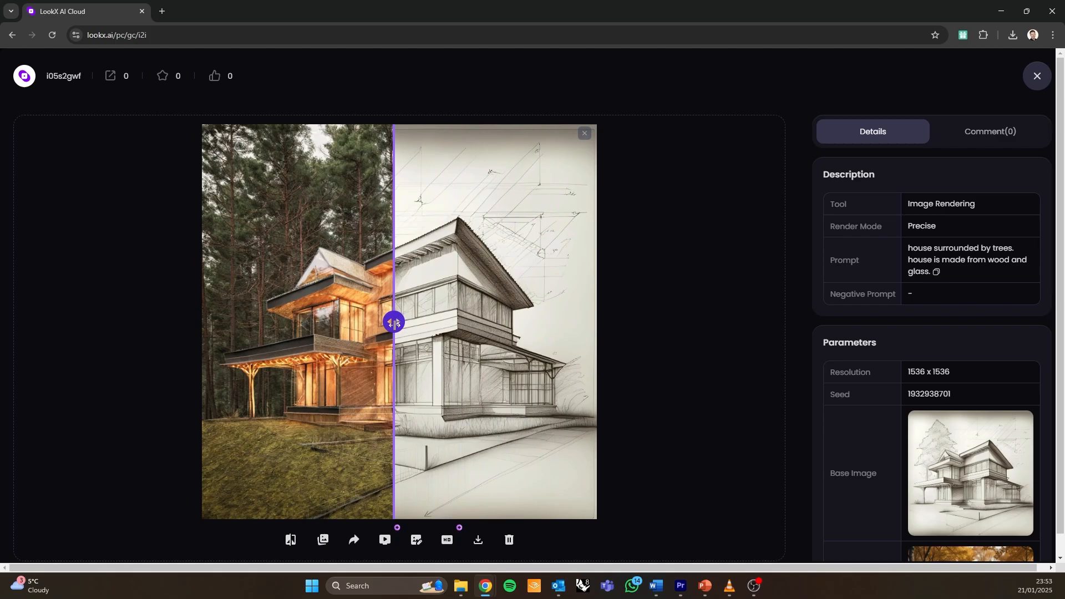
left_click_drag(394, 323, 535, 330)
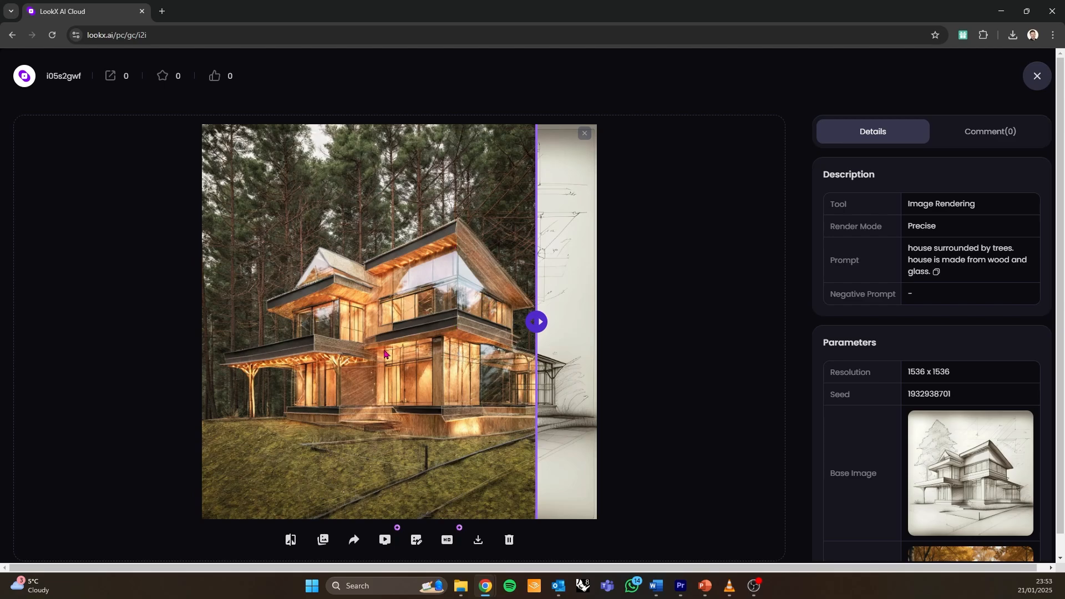
mouse_move(535, 328)
left_mouse_down()
mouse_move(405, 333)
mouse_move(276, 362)
left_mouse_up()
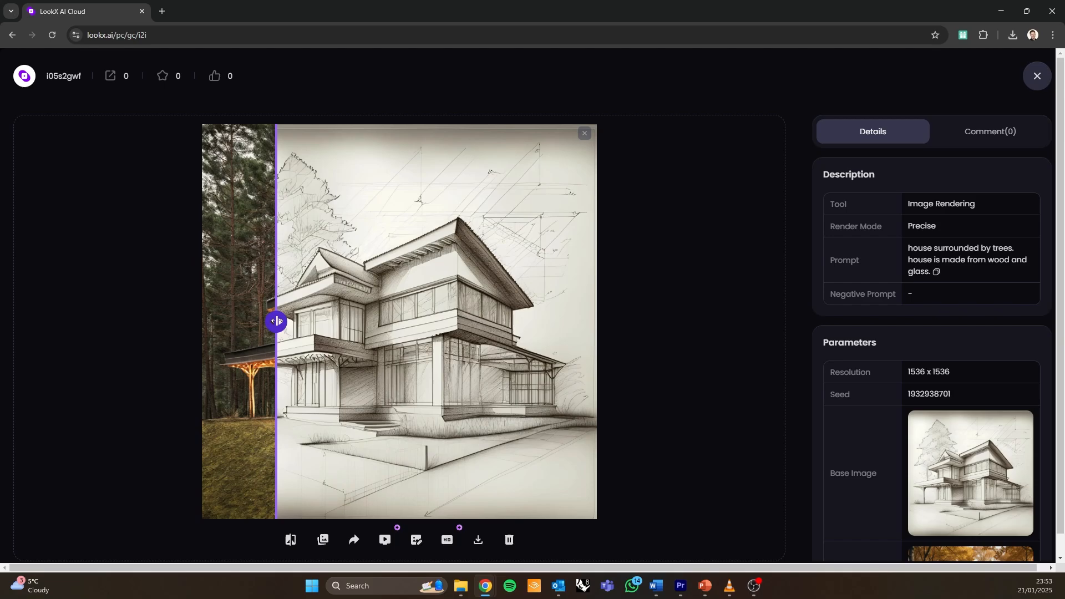
left_click_drag(277, 321, 350, 322)
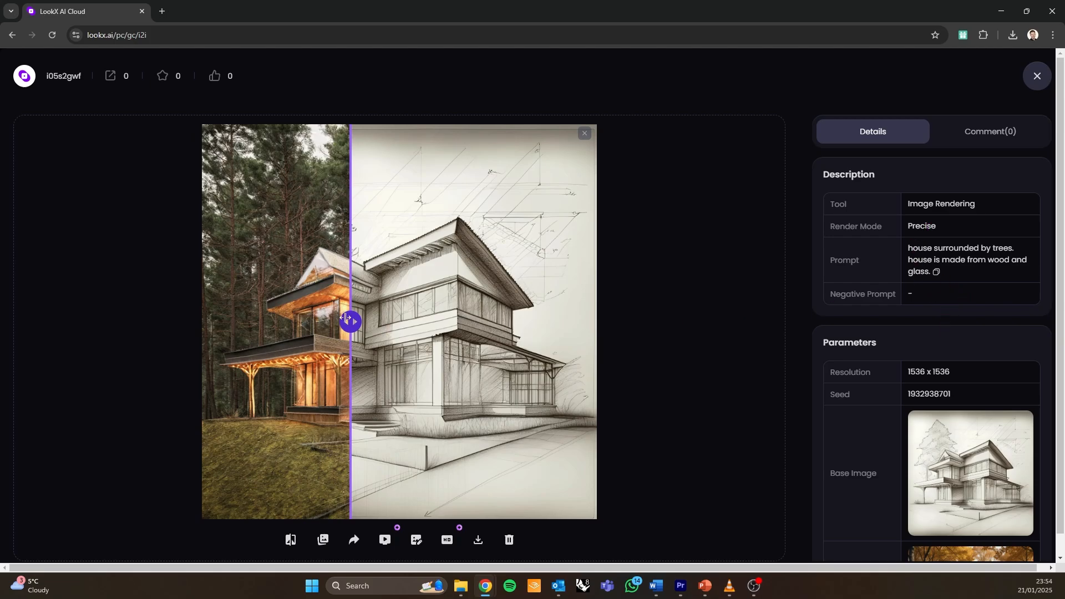
left_click_drag(348, 321, 414, 322)
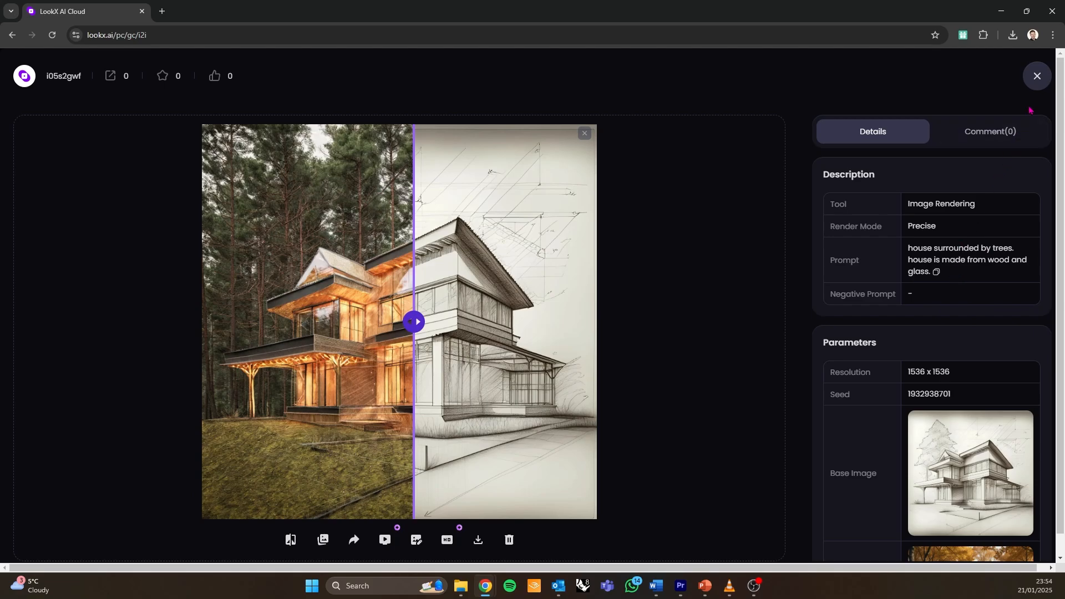
left_click(1036, 76)
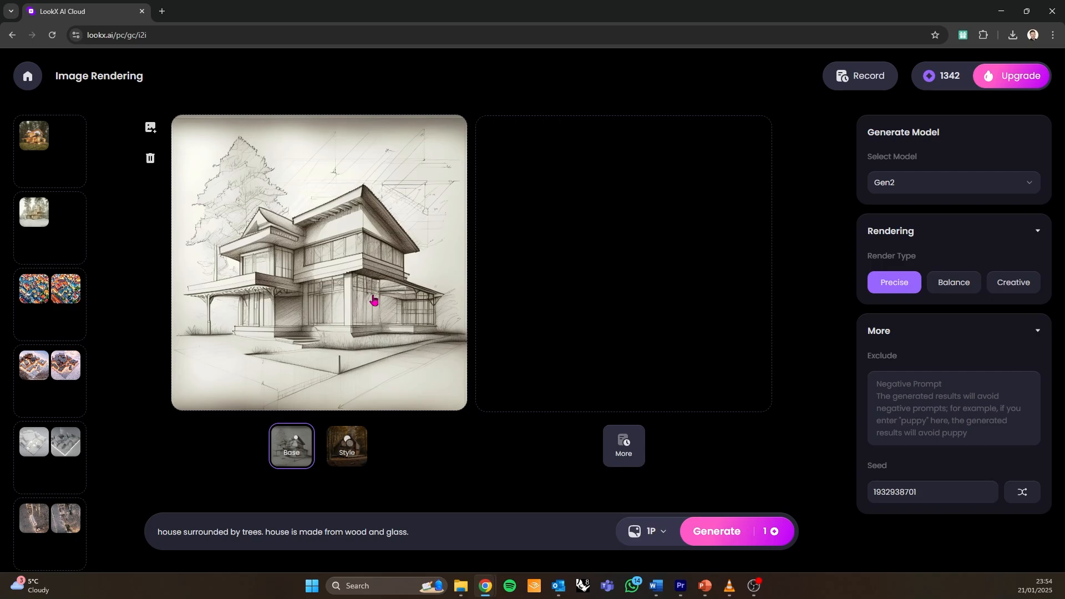
With the cabin style reference displayed, clear the existing house prompt and set the render type to Balance
left_click(346, 458)
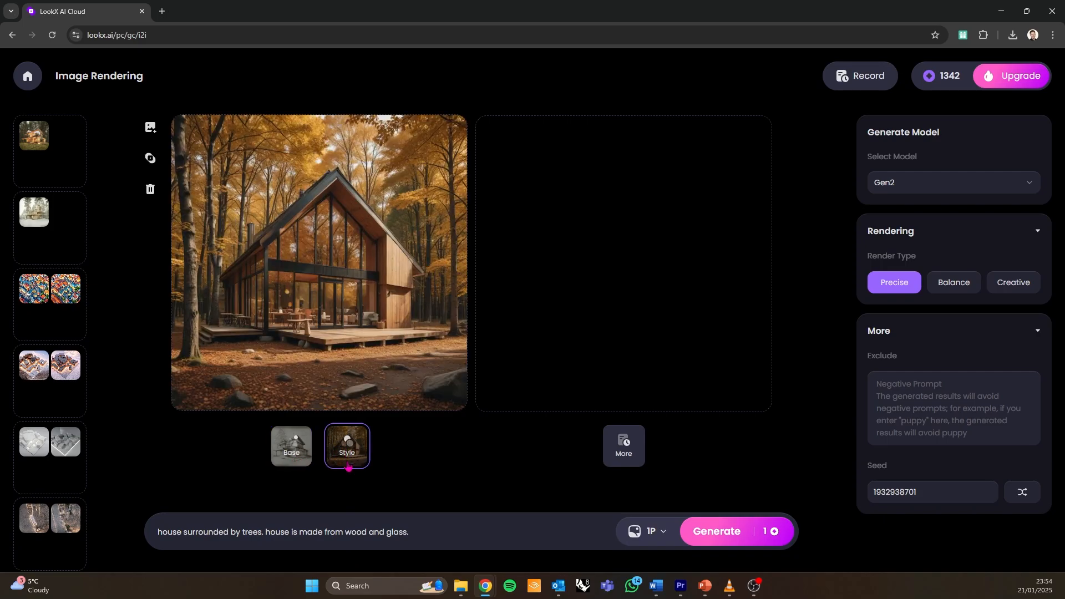
left_click(435, 533)
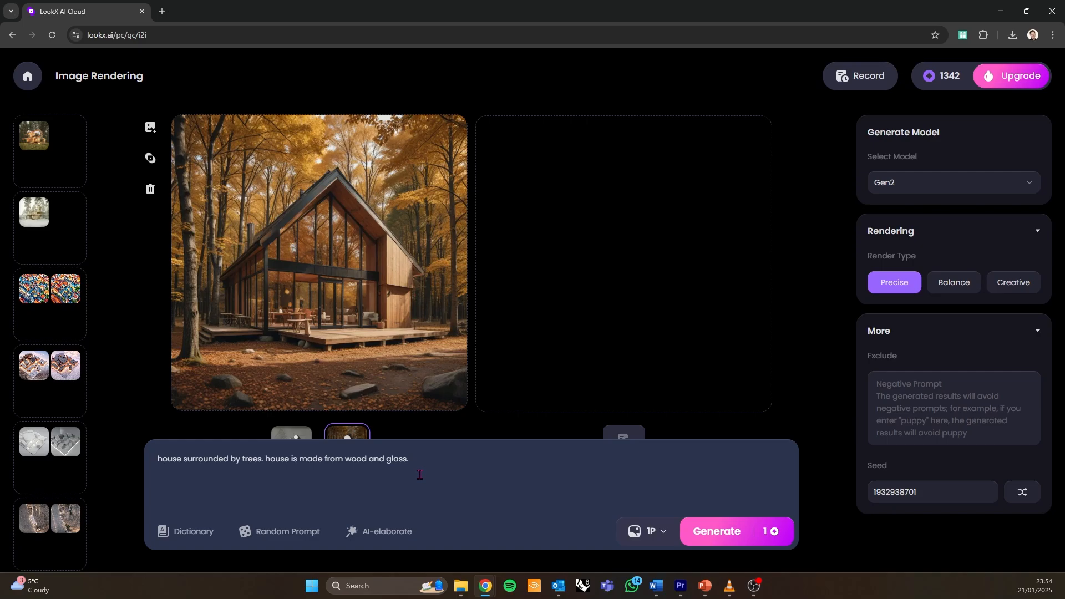
left_click(956, 289)
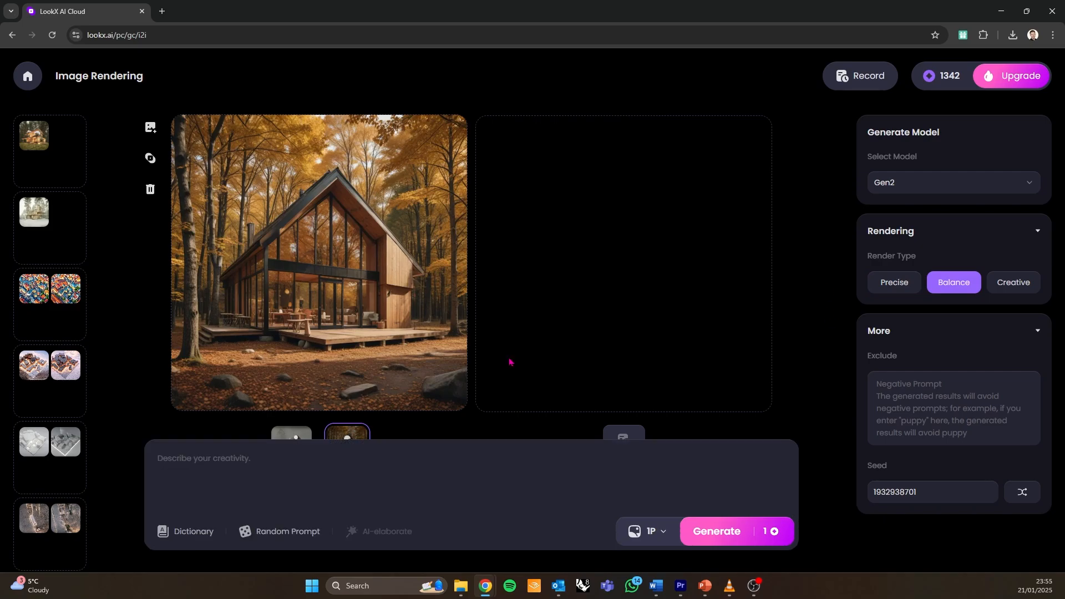
Enter the prompt "architectural render, building, landscape, realistic, autumn, red and brown trees, Wood facade with black detailing and glass windows."
type("ar")
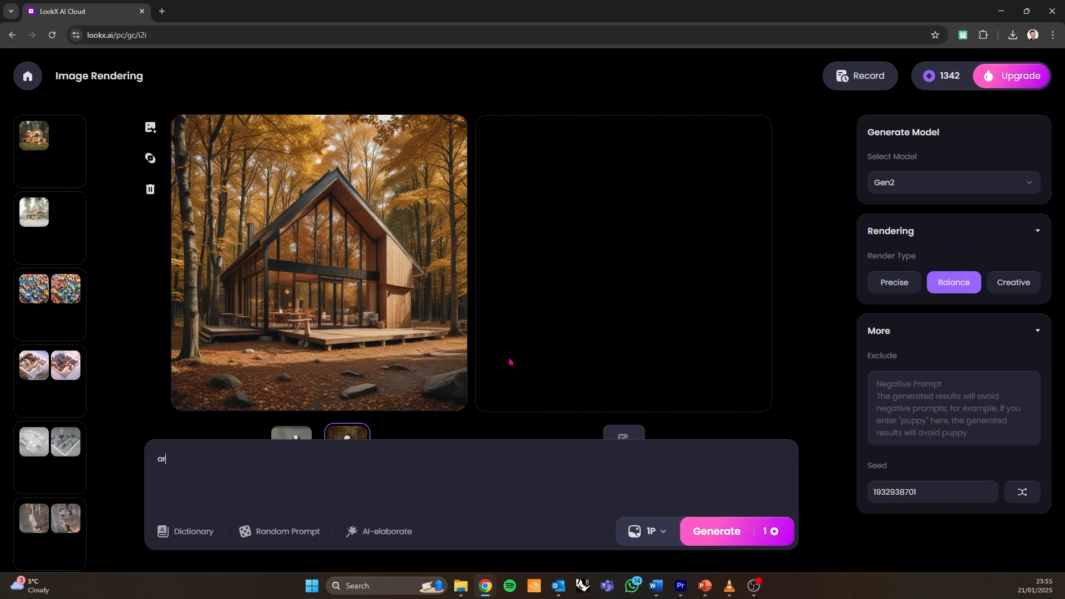
type("chitectural render, buildingh")
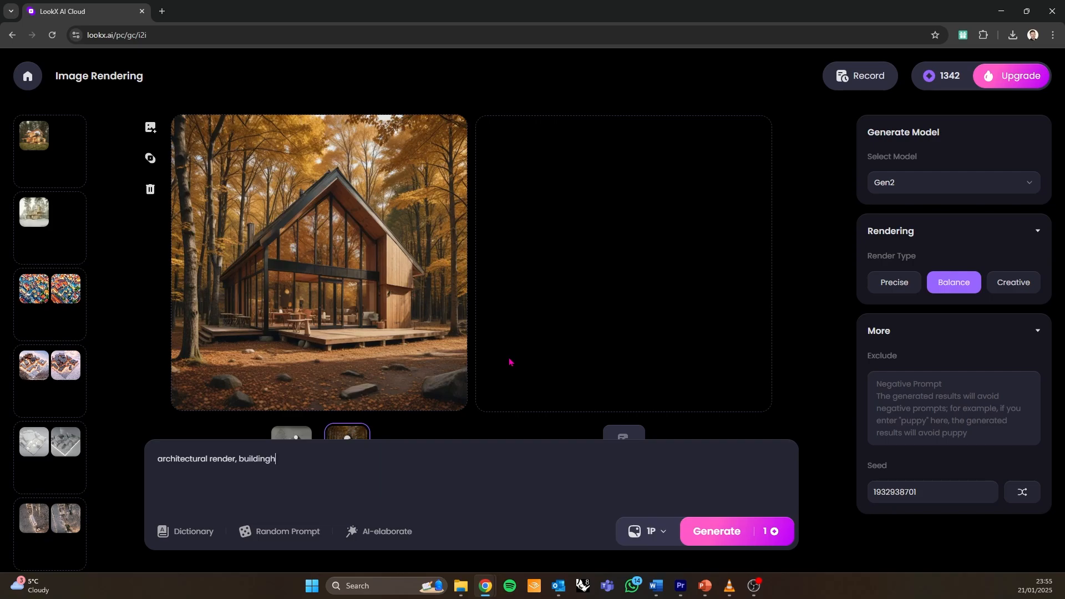
key("BackSpace")
type(", landscape, realistic, autumn")
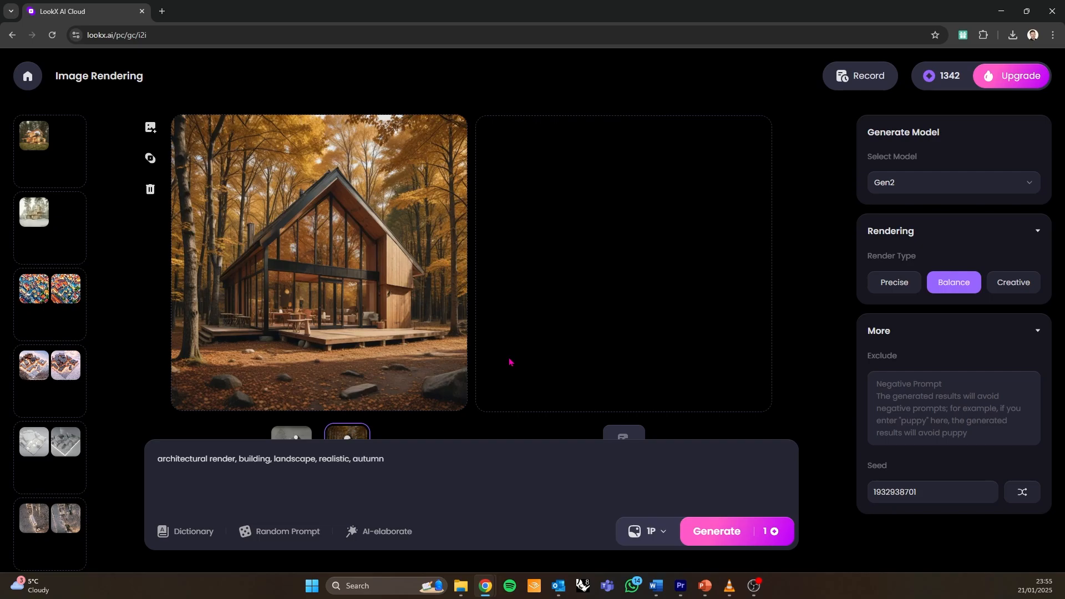
type(", red and brown trees, Wood facade w")
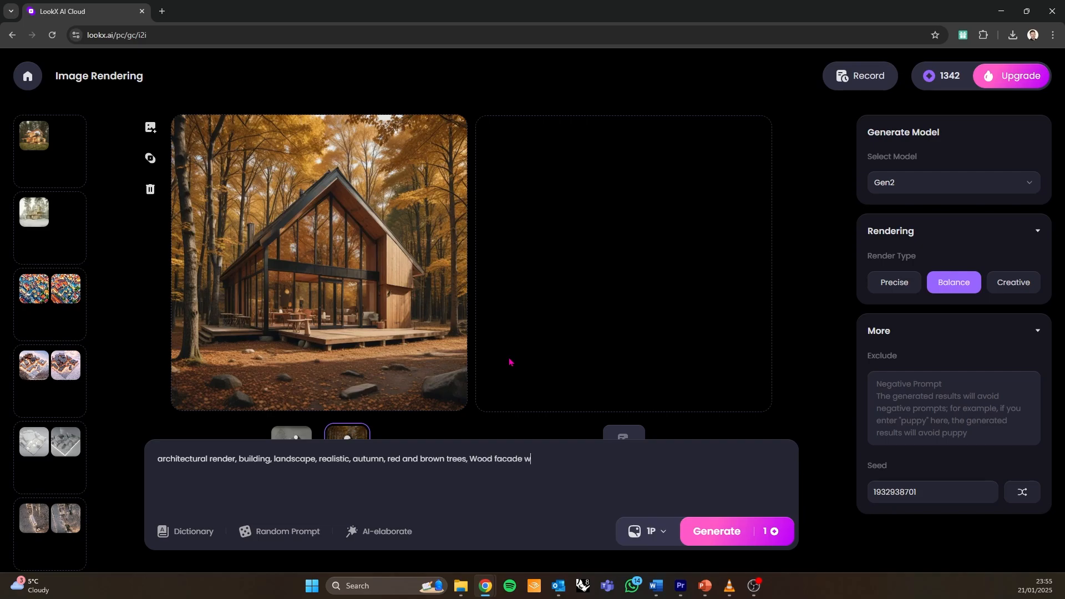
type("ith black detailing and gl")
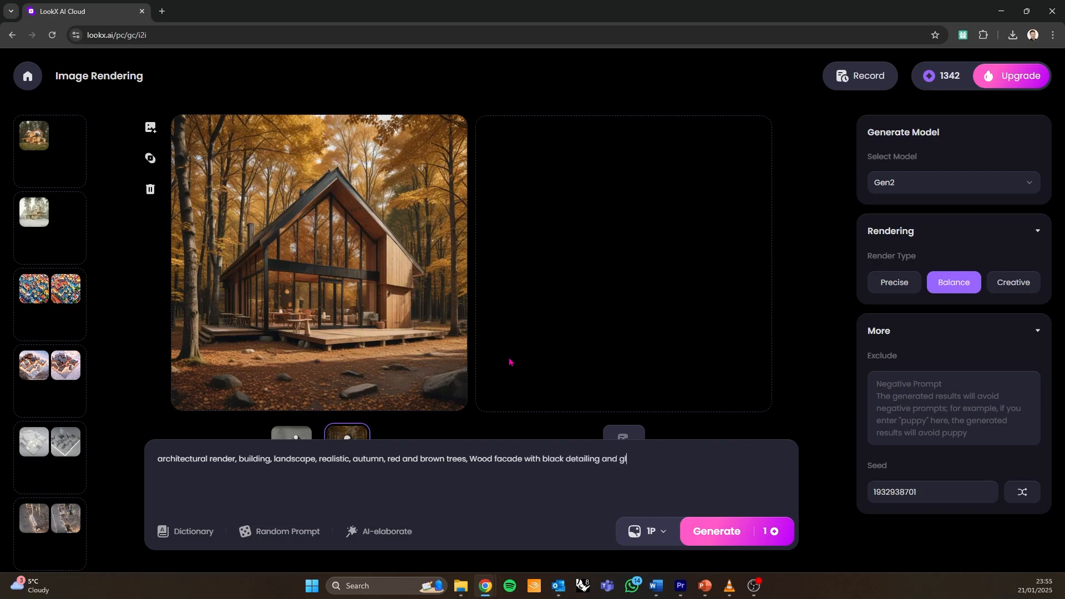
type("ass windows.")
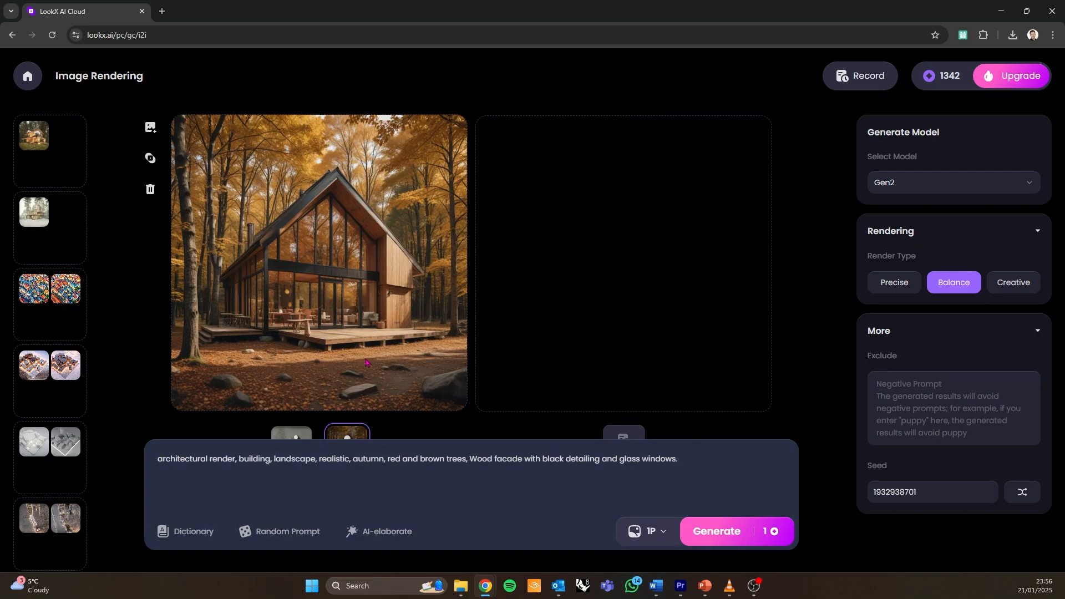
Set the number of creations to 2 and generate the Balance renderings from the autumn prompt
left_click(825, 397)
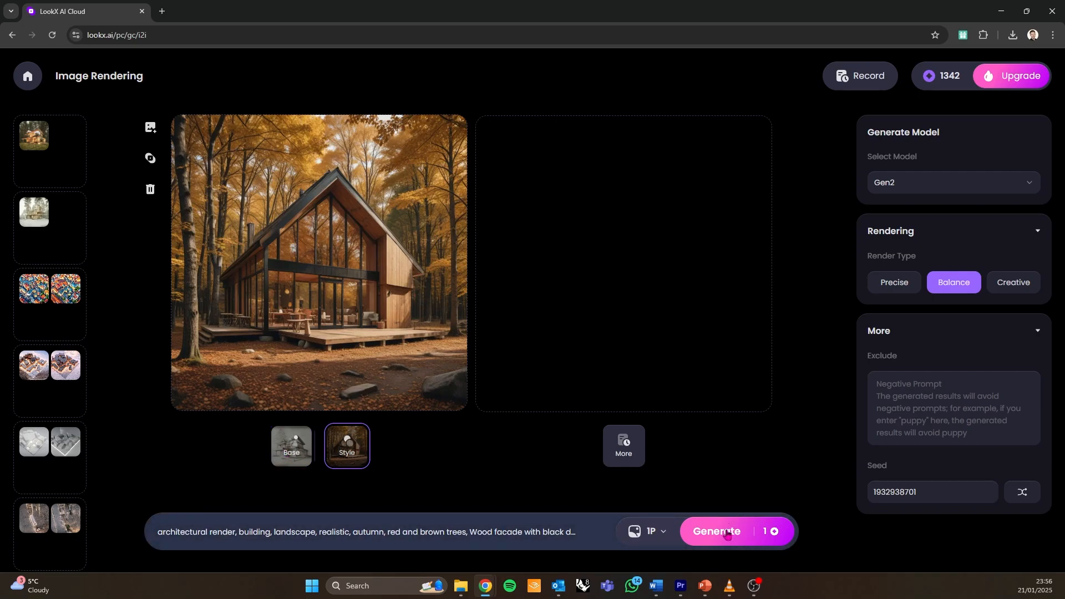
left_click(656, 532)
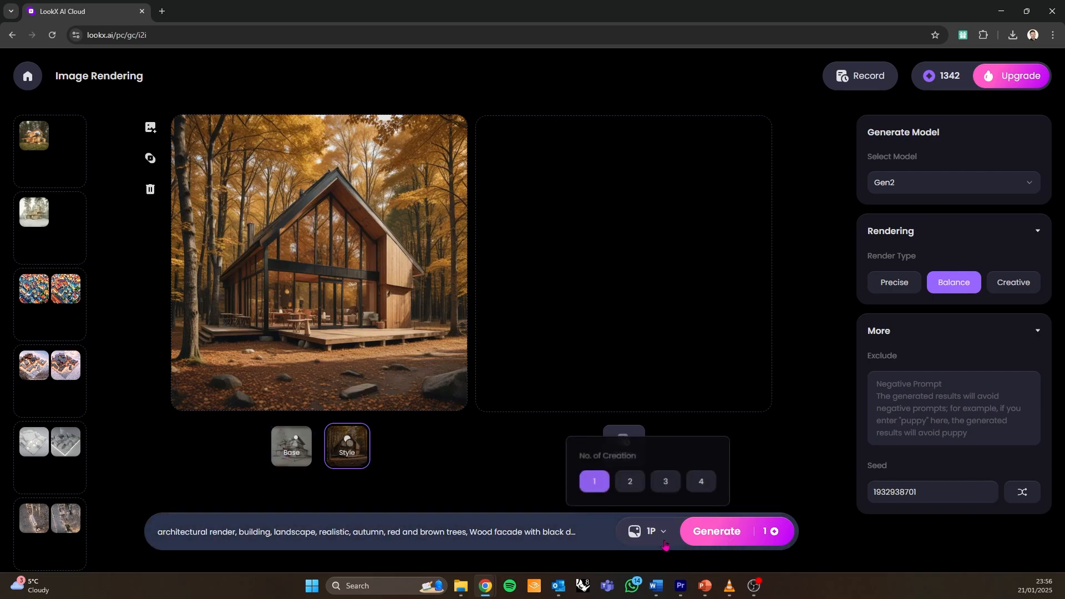
left_click(629, 481)
left_click(725, 526)
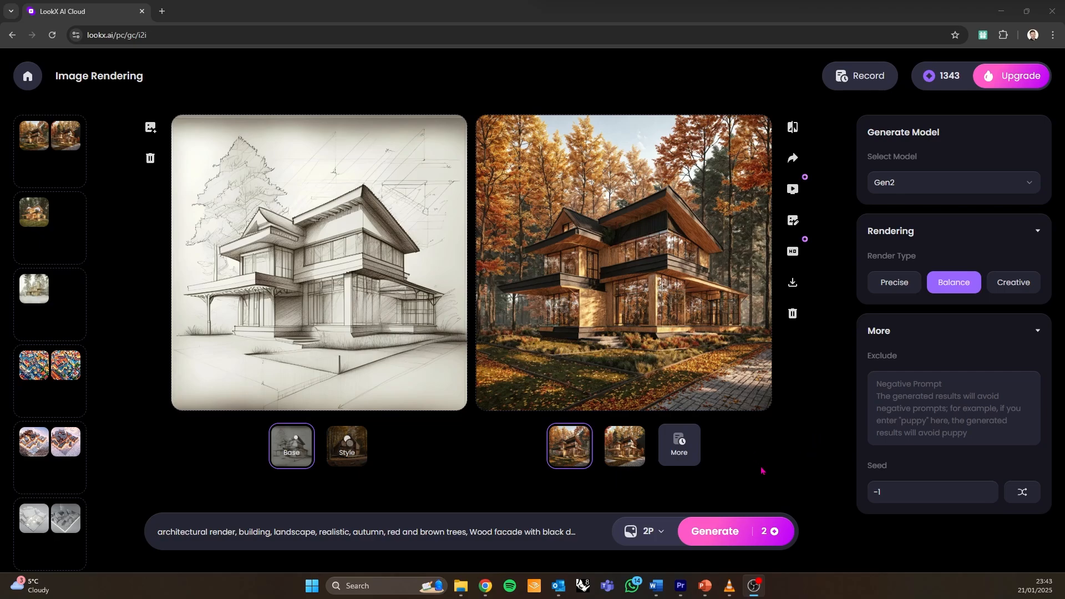
Check the available generation models and review the details of the earlier Creative and Precise renderings
left_click(889, 188)
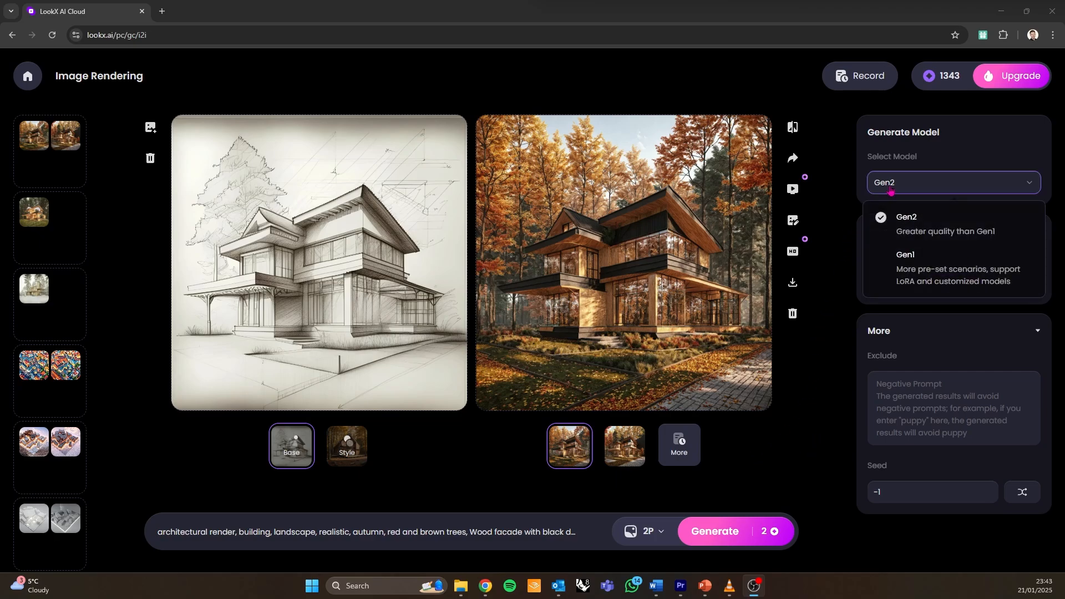
left_click(838, 230)
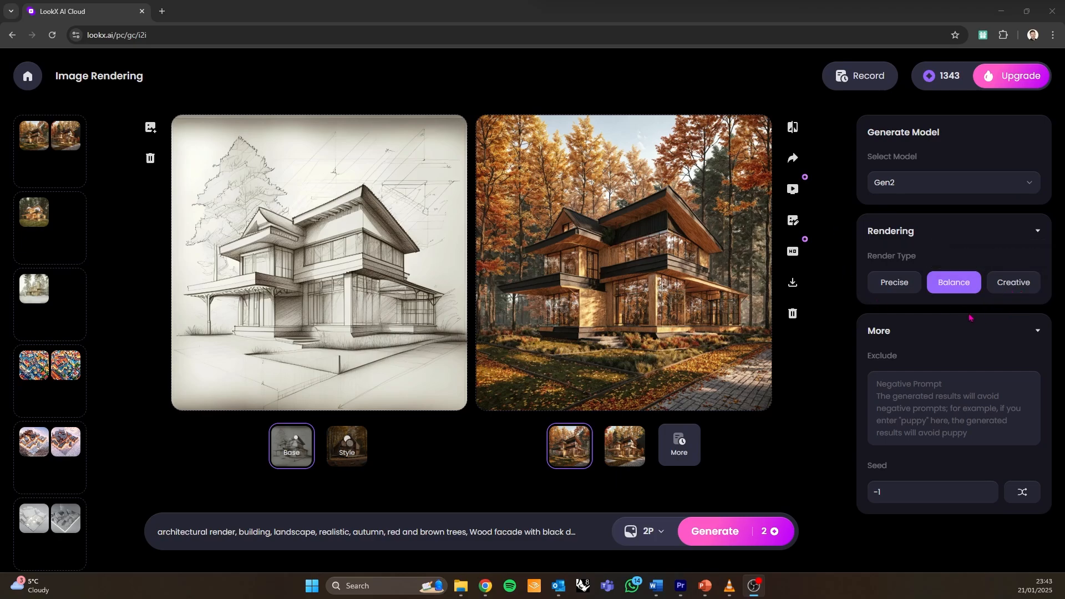
left_click(44, 292)
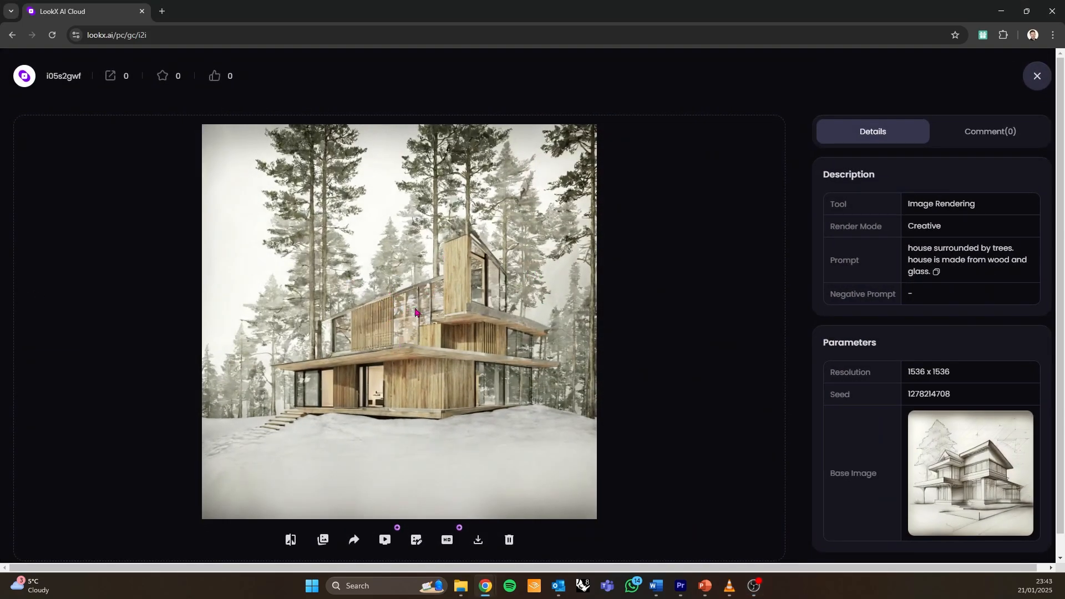
left_click(1040, 81)
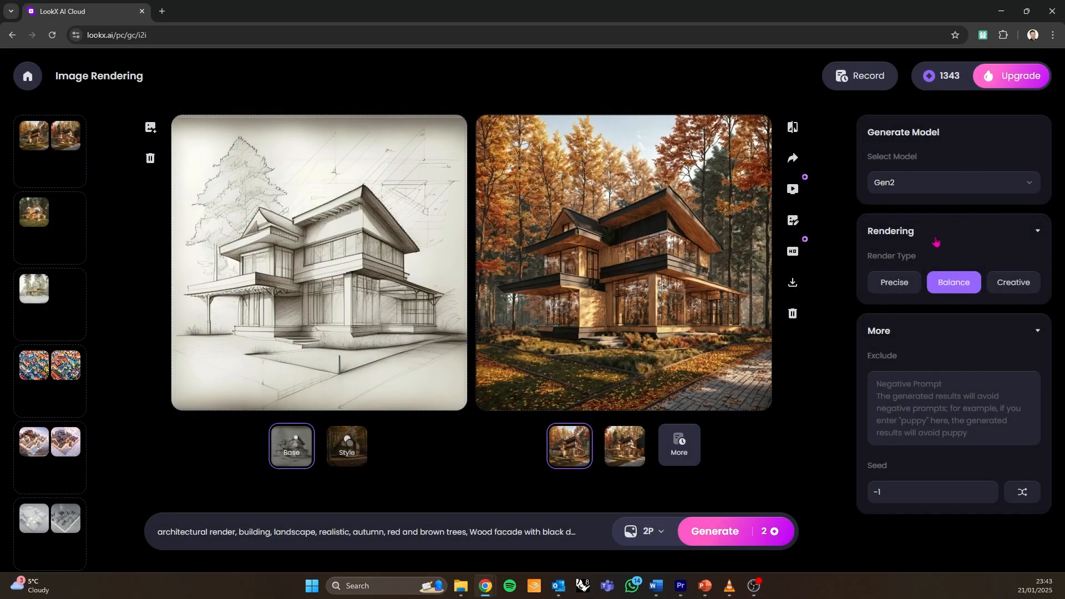
left_click(37, 219)
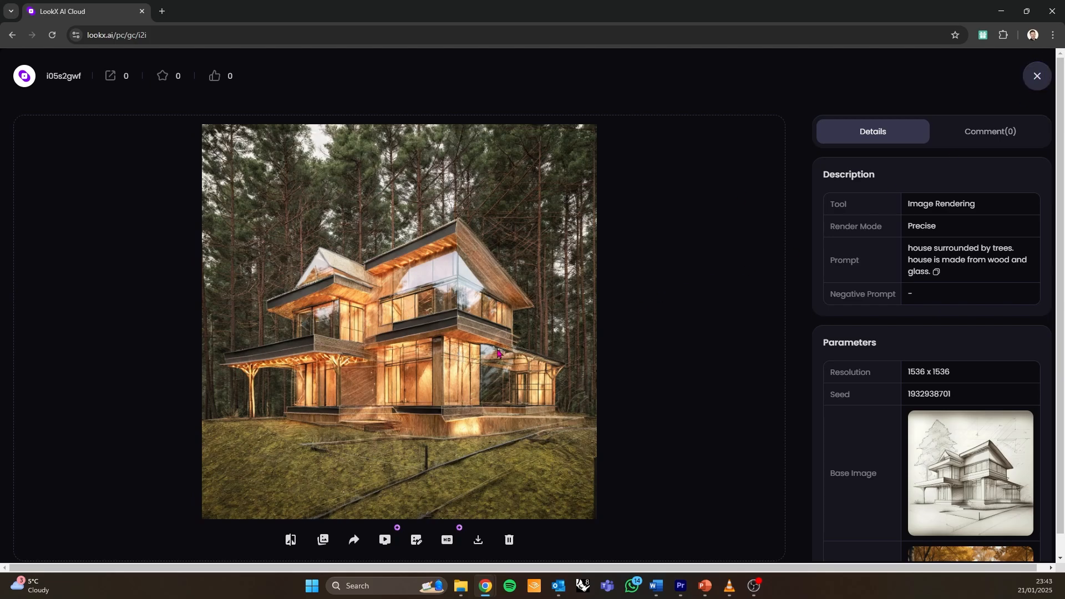
left_click(1035, 77)
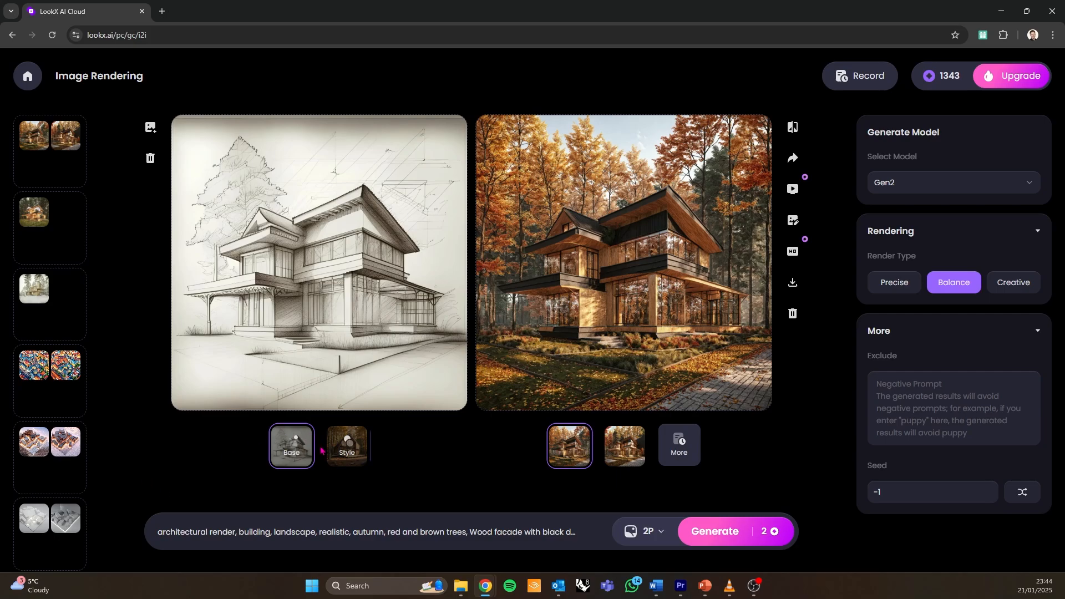
Display the cabin style reference beside the first Balance rendering and compare that rendering with the house sketch using the before/after slider
left_click(348, 449)
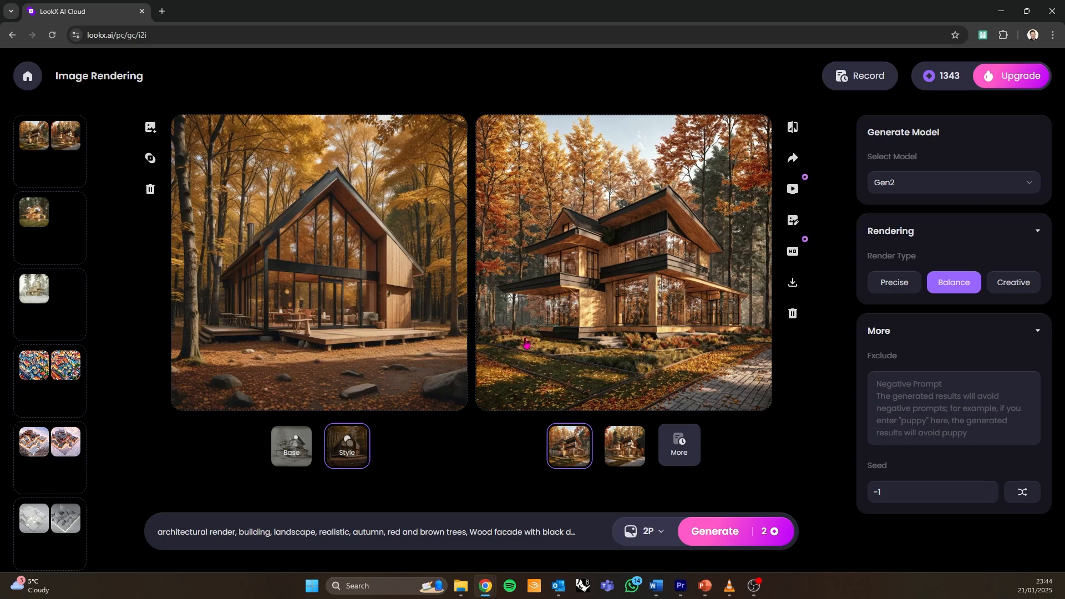
left_click(793, 128)
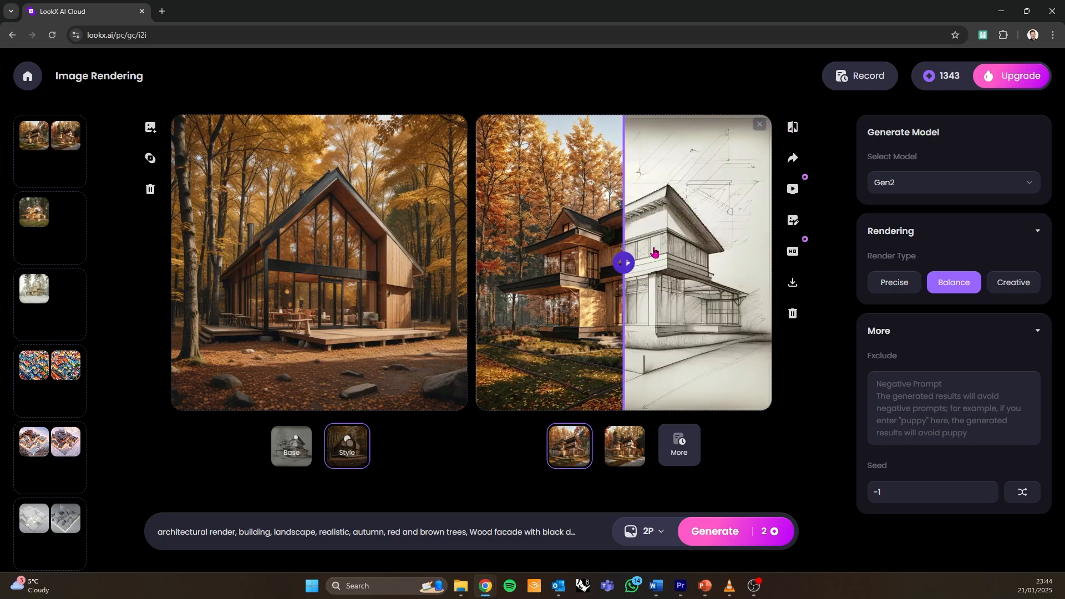
mouse_move(626, 264)
left_mouse_down()
mouse_move(761, 271)
mouse_move(478, 310)
mouse_move(717, 308)
mouse_move(765, 319)
mouse_move(564, 333)
mouse_move(627, 341)
left_mouse_up()
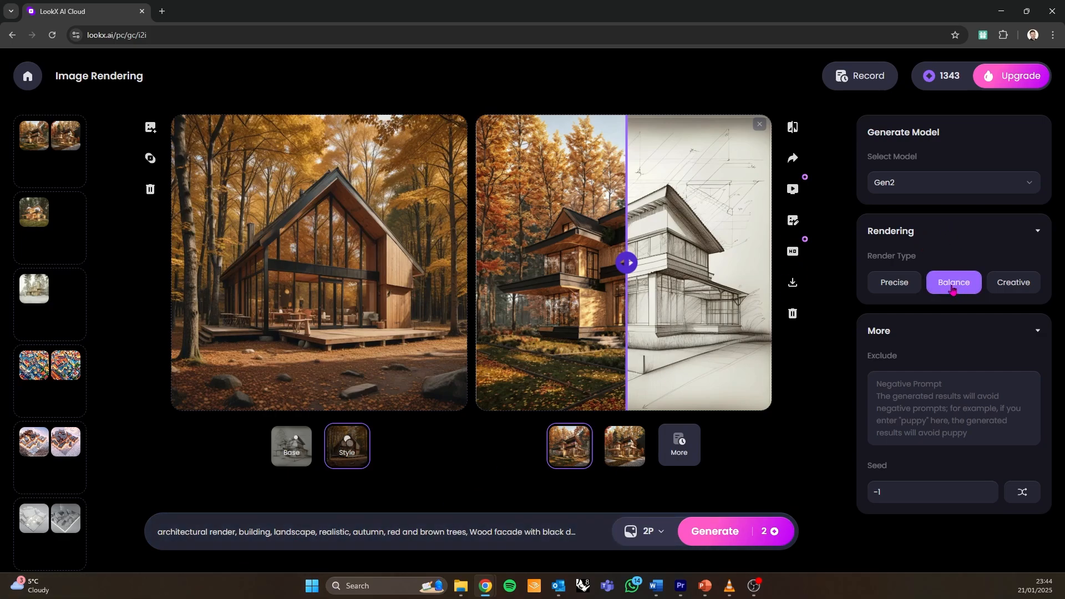
Expand the prompt and highlight its opening part, "architectural render, building, landscape, realistic," for review
left_click(295, 532)
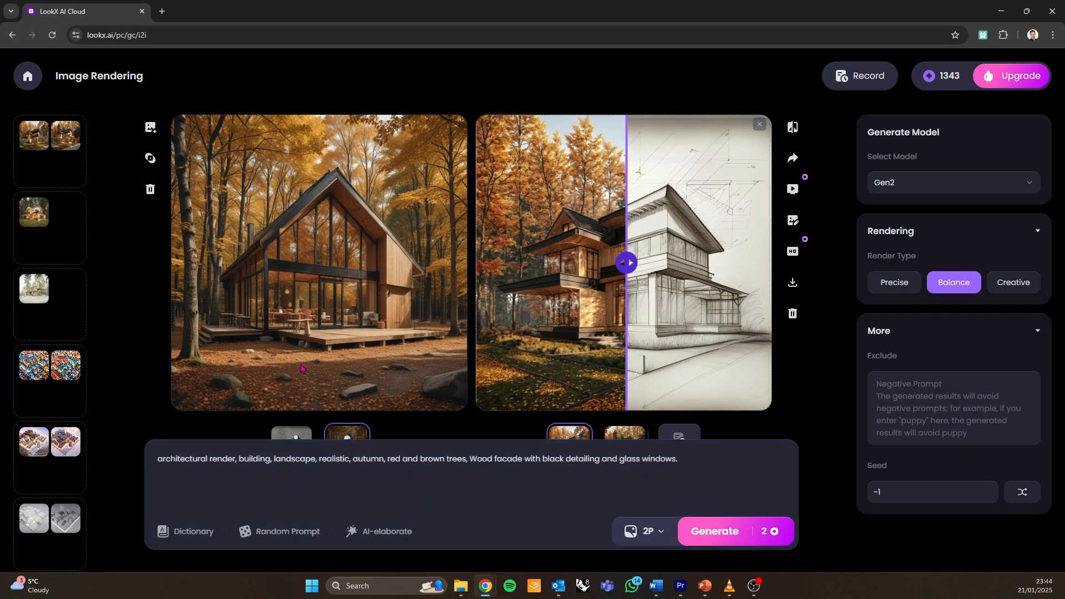
left_click_drag(158, 462, 352, 470)
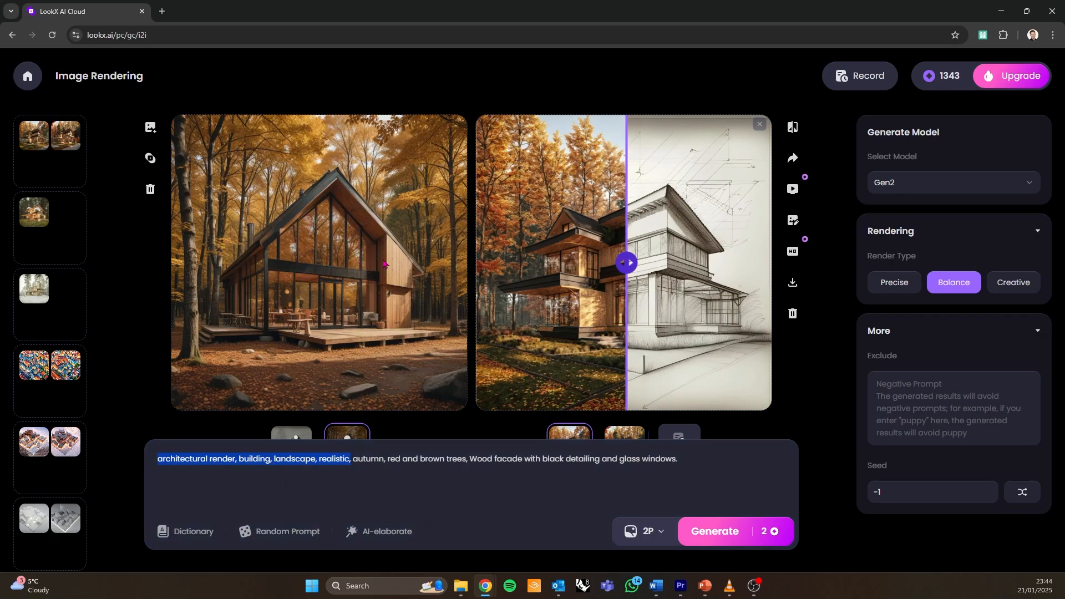
left_click(811, 397)
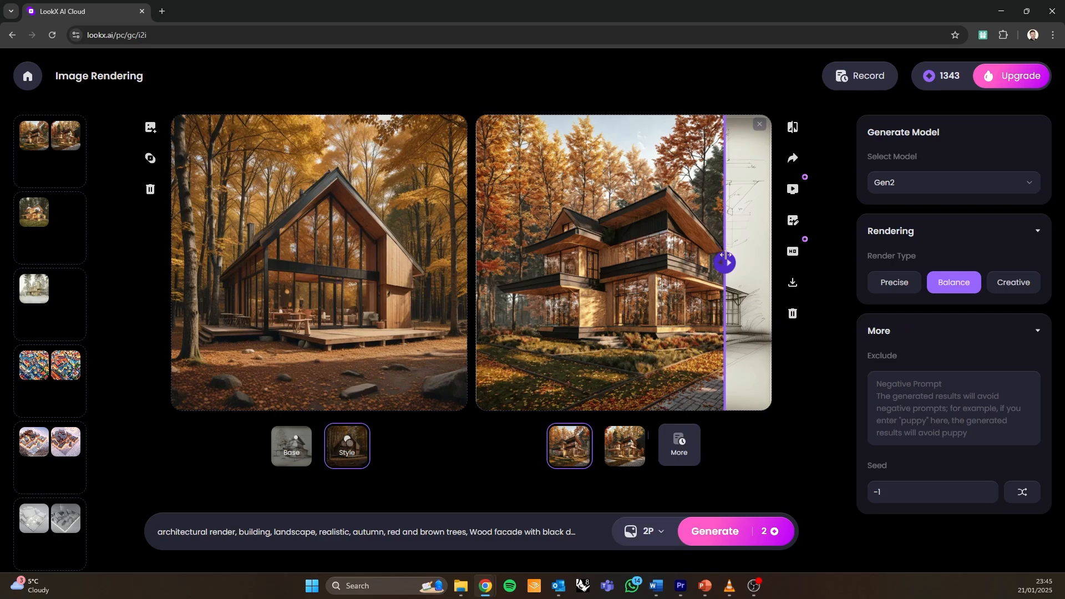
Compare both Balance renderings with the house sketch using the before/after slider, and check the first one's details
mouse_move(725, 262)
left_mouse_down()
mouse_move(764, 261)
mouse_move(509, 261)
mouse_move(706, 322)
left_mouse_up()
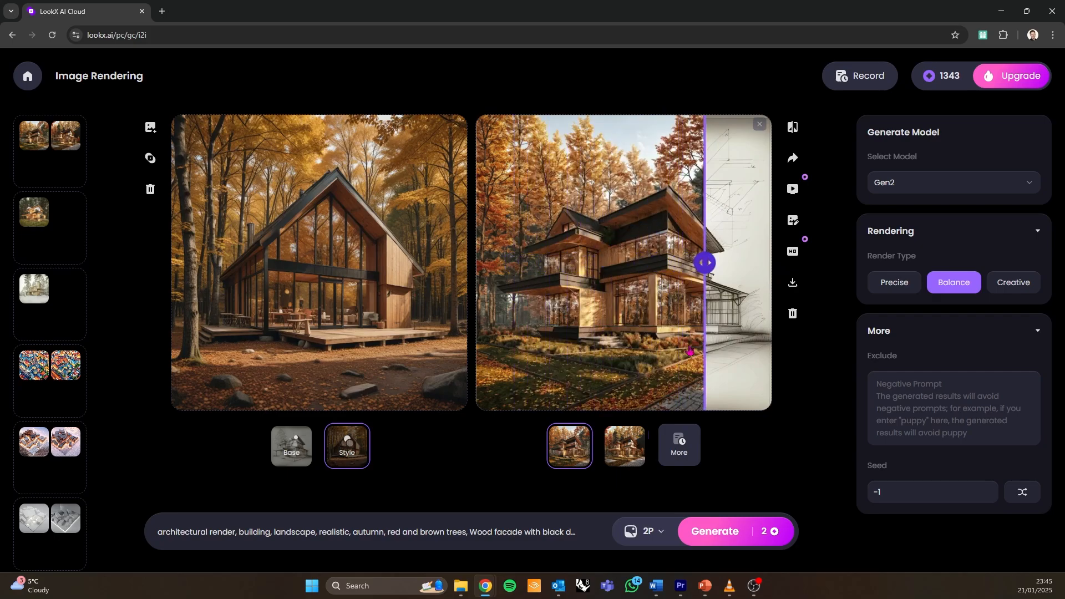
left_click(625, 453)
mouse_move(622, 270)
left_mouse_down()
mouse_move(756, 275)
mouse_move(542, 272)
mouse_move(490, 324)
mouse_move(751, 388)
mouse_move(780, 430)
left_mouse_up()
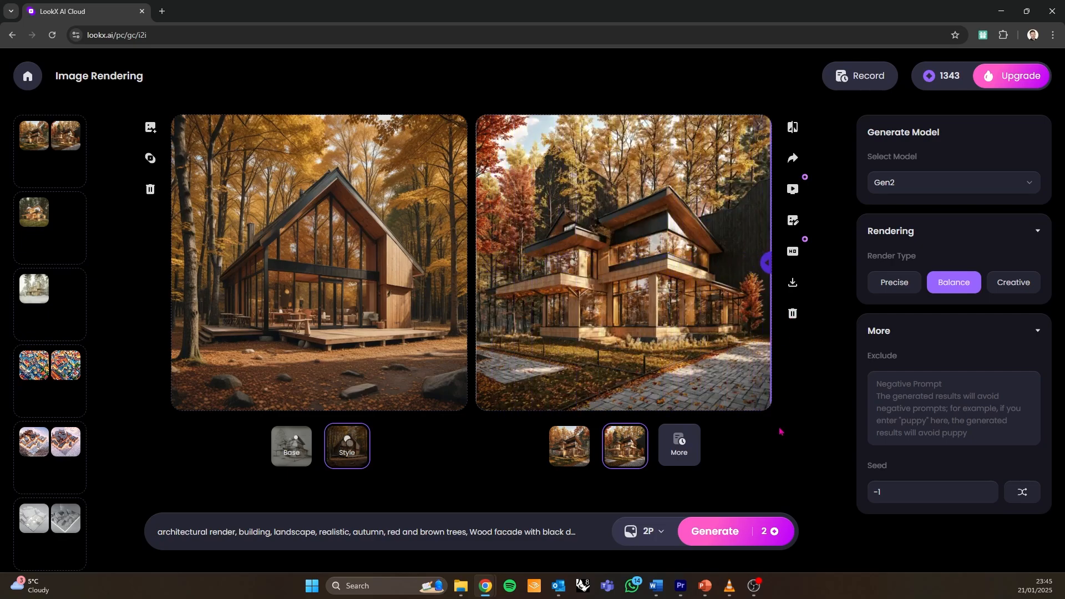
left_click(571, 452)
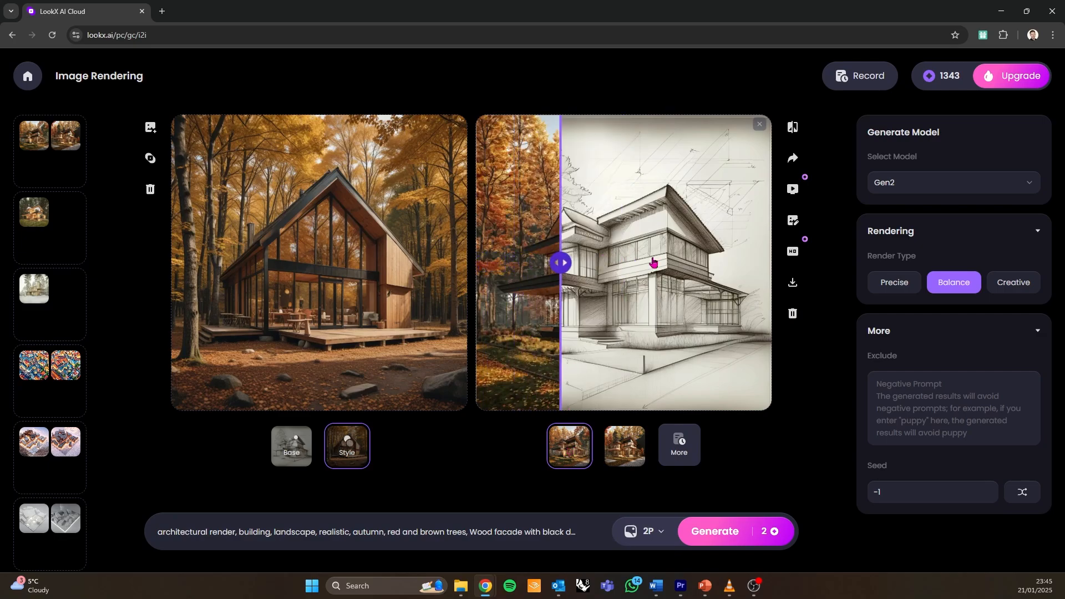
left_click(746, 381)
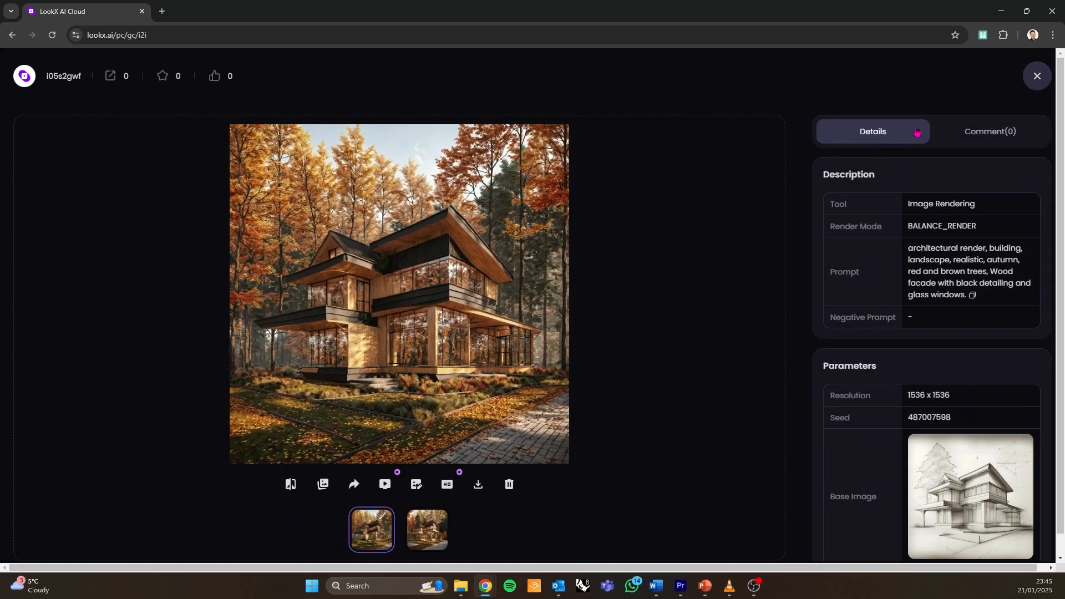
left_click(1037, 76)
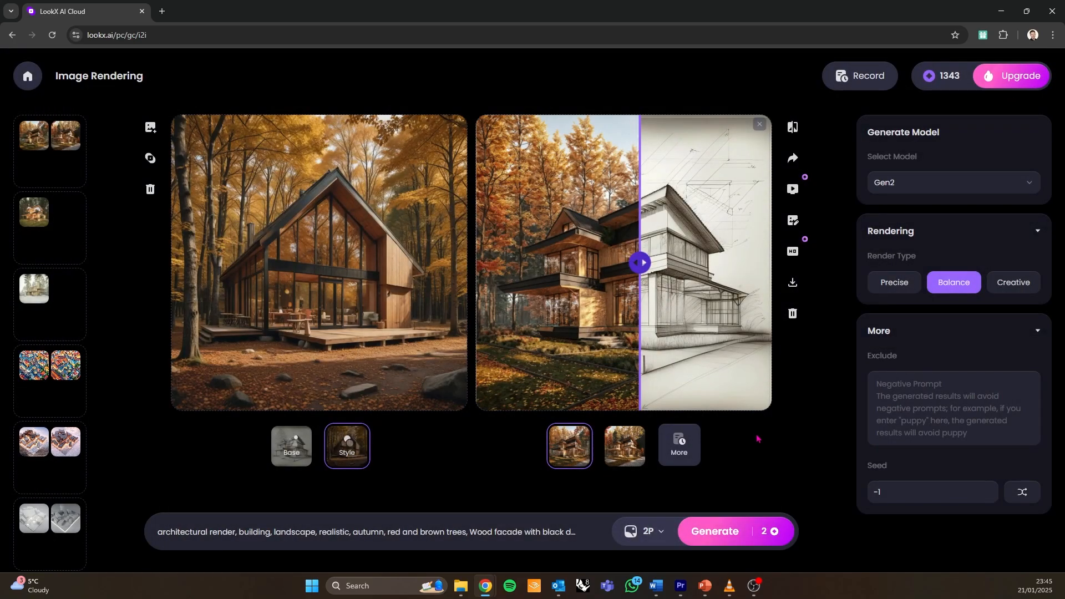
left_click_drag(638, 263, 769, 270)
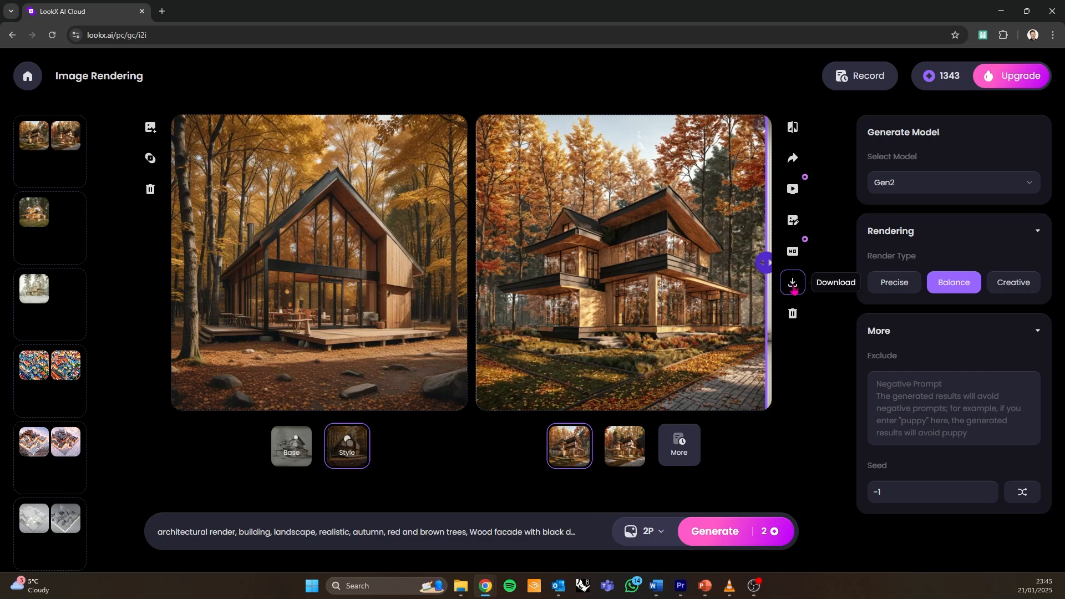
Upscale the first Balance rendering with the 2x Upscale option, and download both renderings
mouse_move(796, 261)
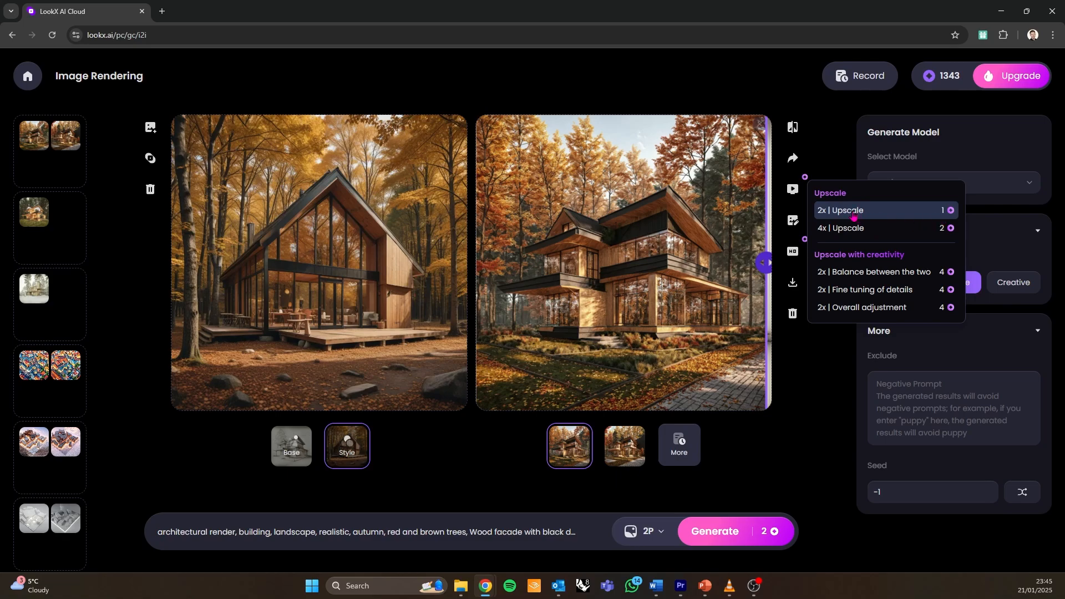
left_click(852, 215)
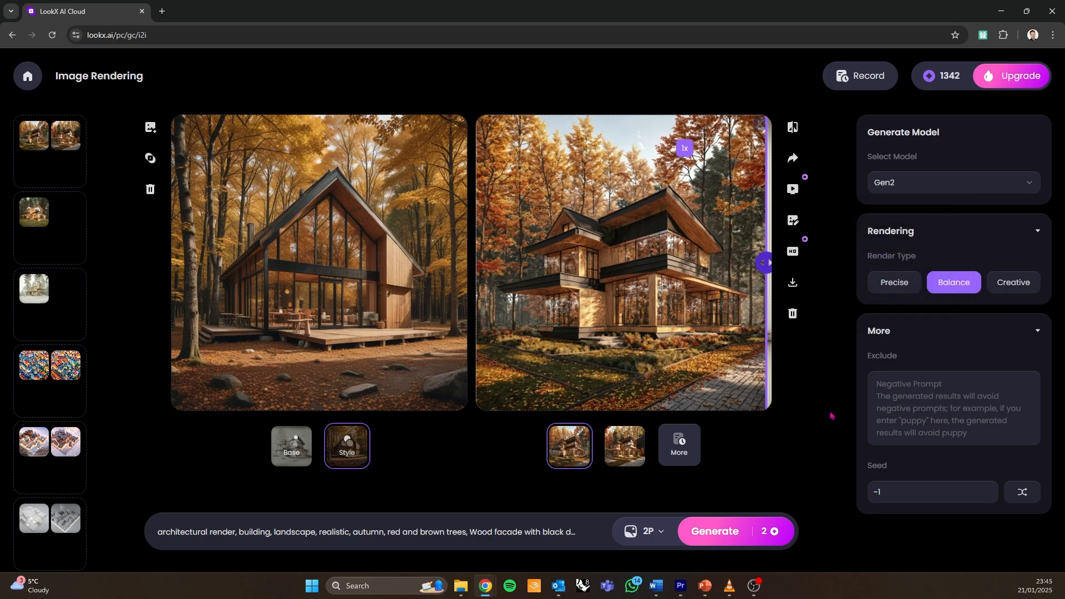
left_click(793, 282)
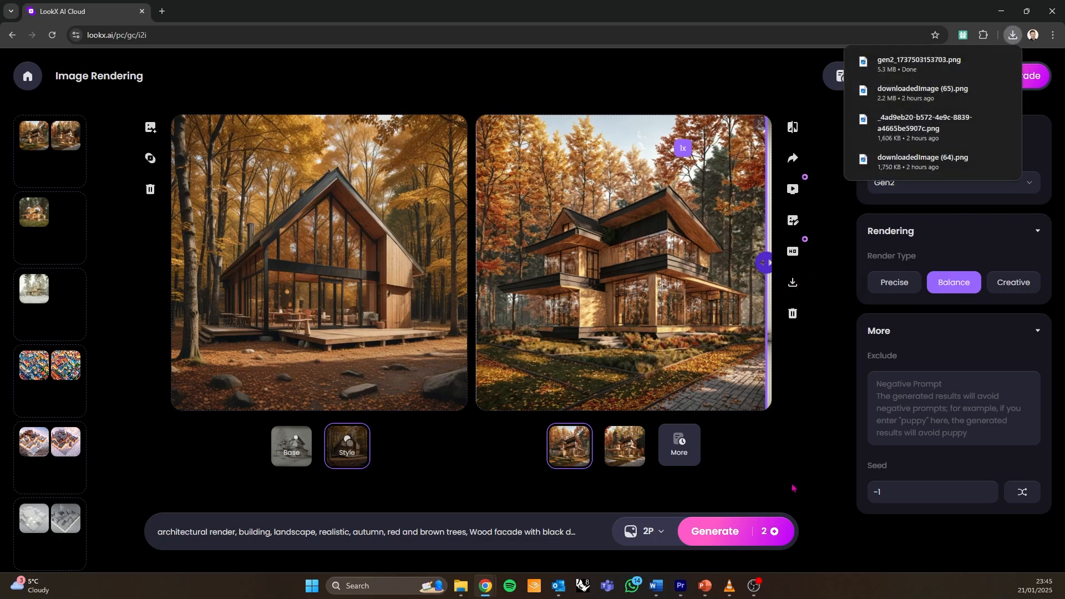
left_click(624, 446)
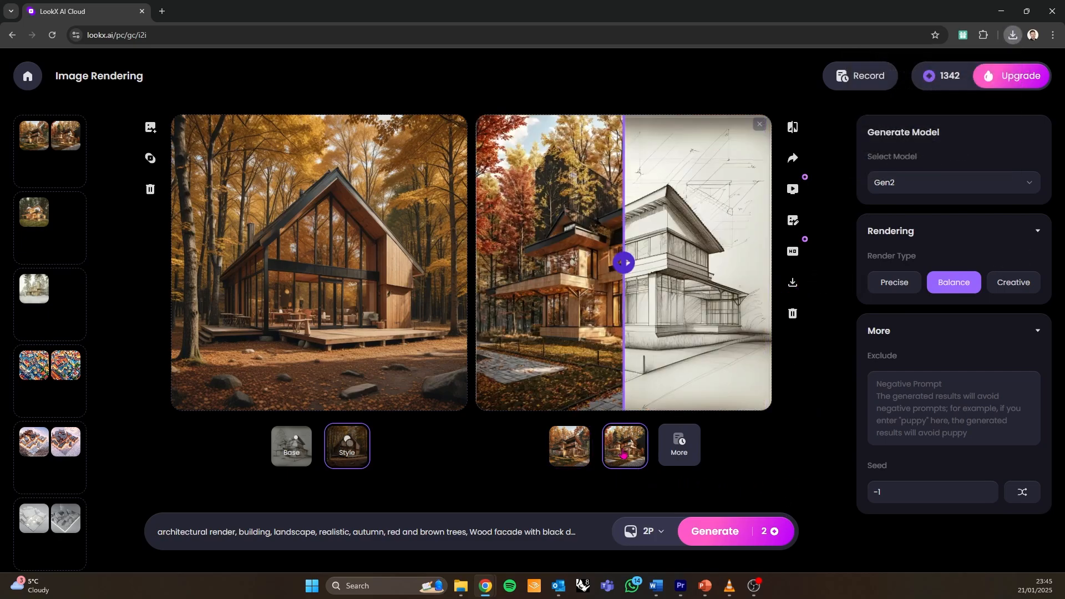
left_click(796, 284)
Open the two downloaded renderings from the recent downloads to inspect them at larger size, closing each one
left_click(1012, 35)
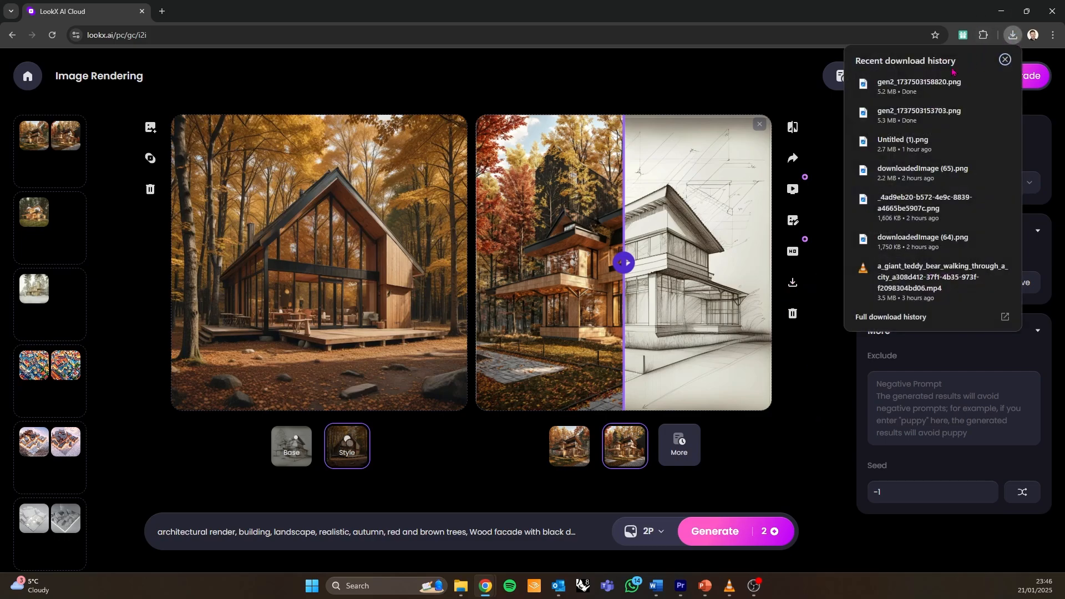
left_click(920, 93)
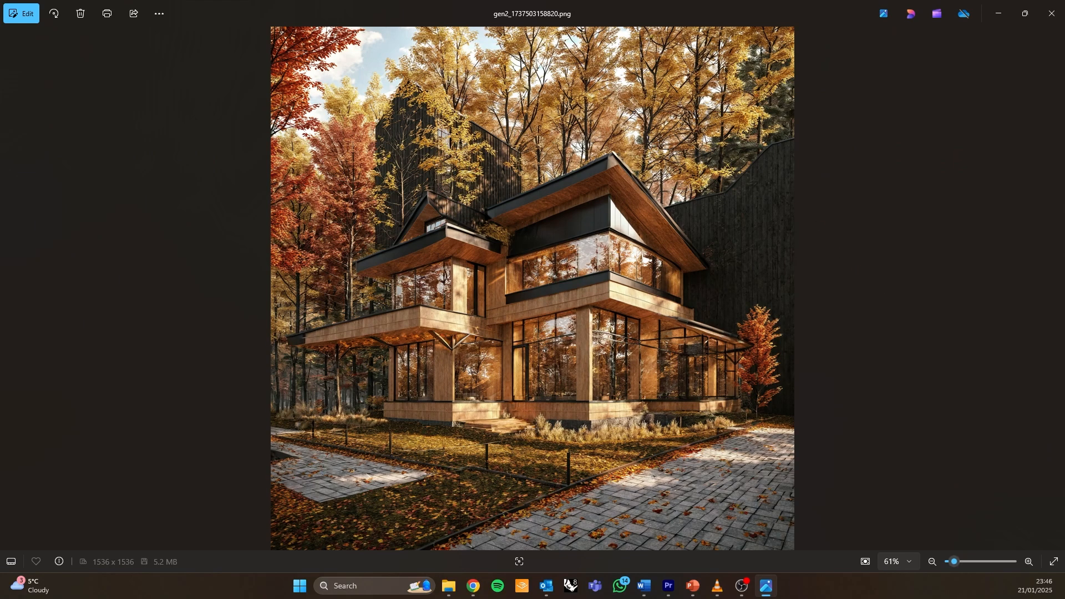
left_click(1051, 13)
left_click(1012, 36)
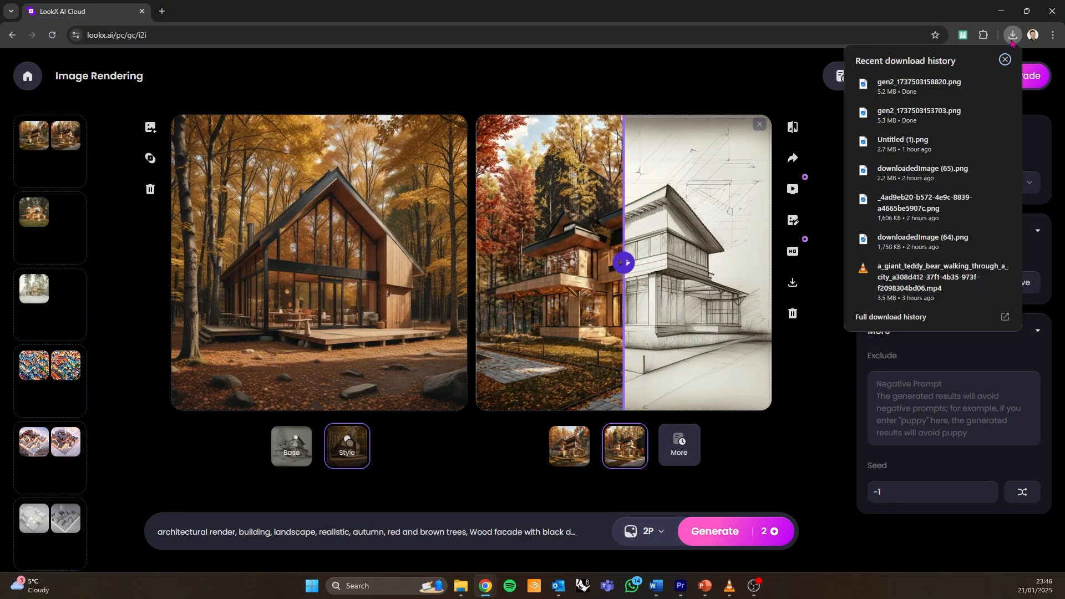
left_click(938, 116)
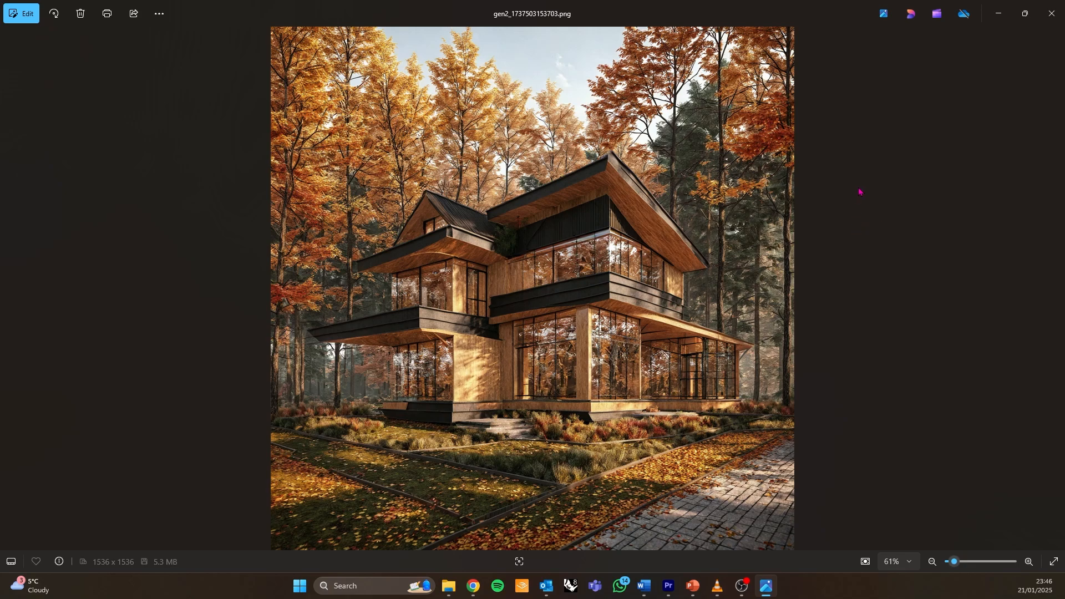
left_click(1052, 21)
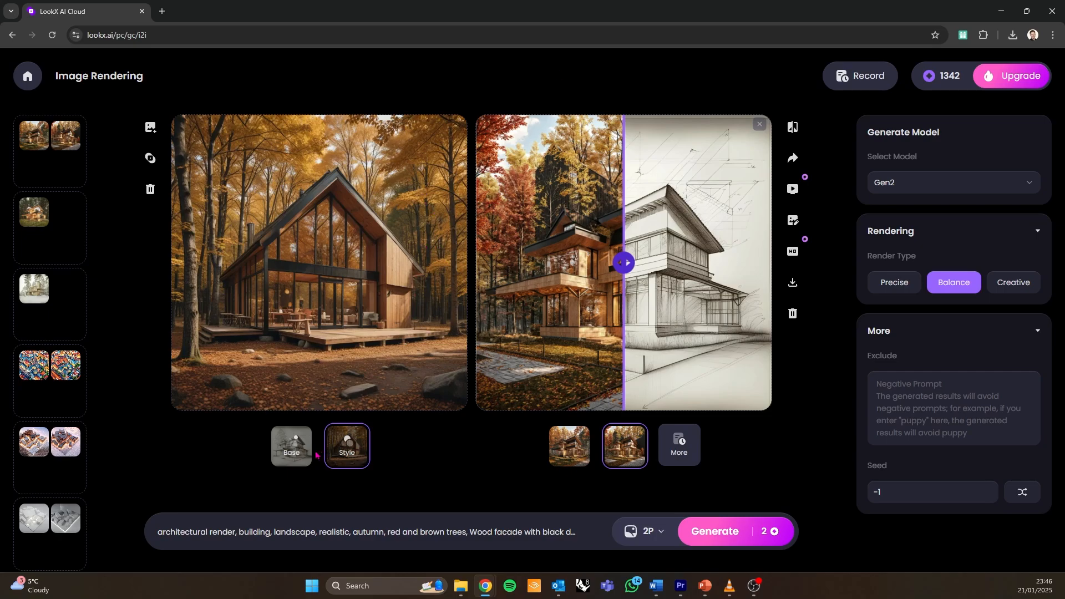
Review the base sketch, the cabin style reference and the model setting, and compare the second rendering with the sketch
left_click(293, 453)
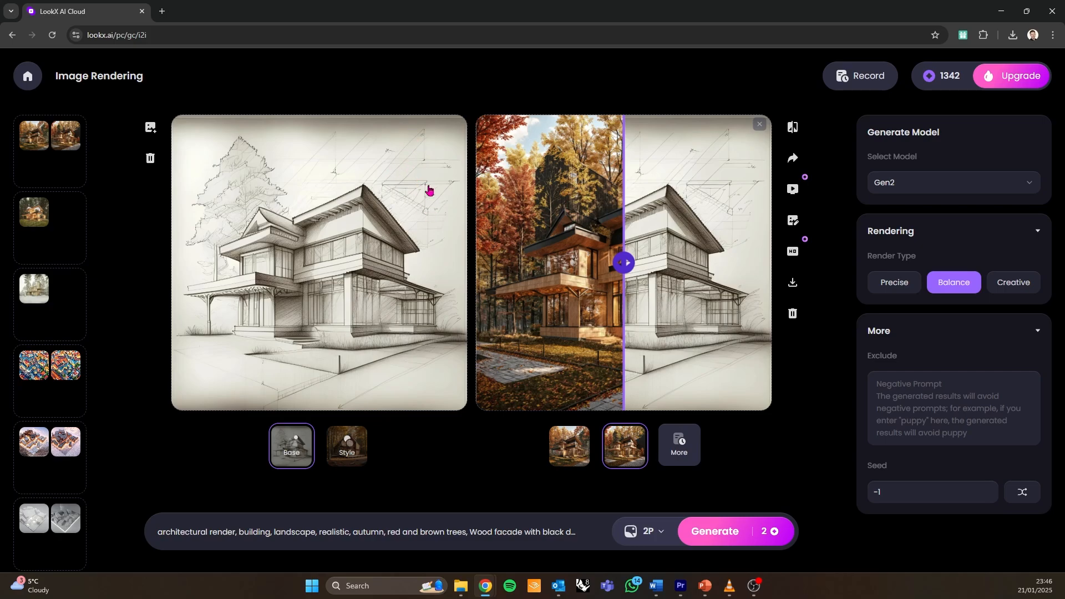
left_click(346, 455)
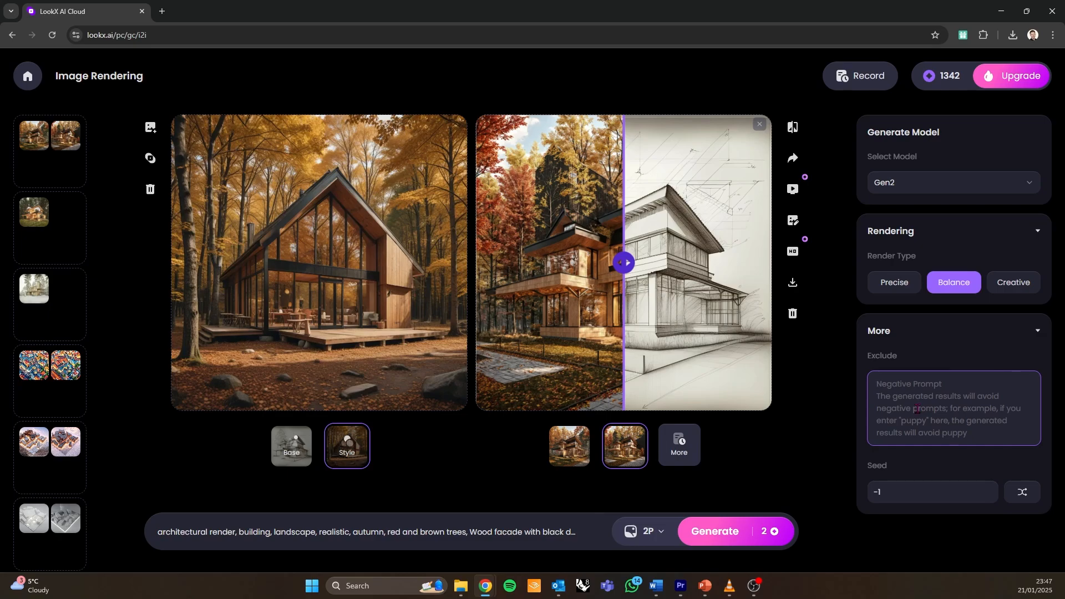
left_click(903, 187)
left_click_drag(623, 262, 625, 297)
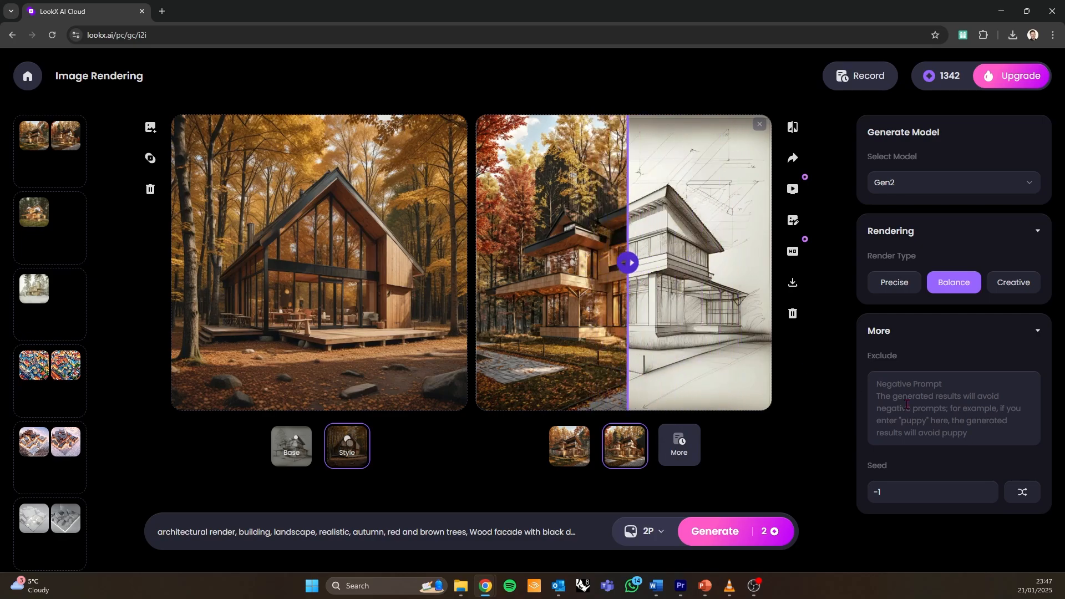